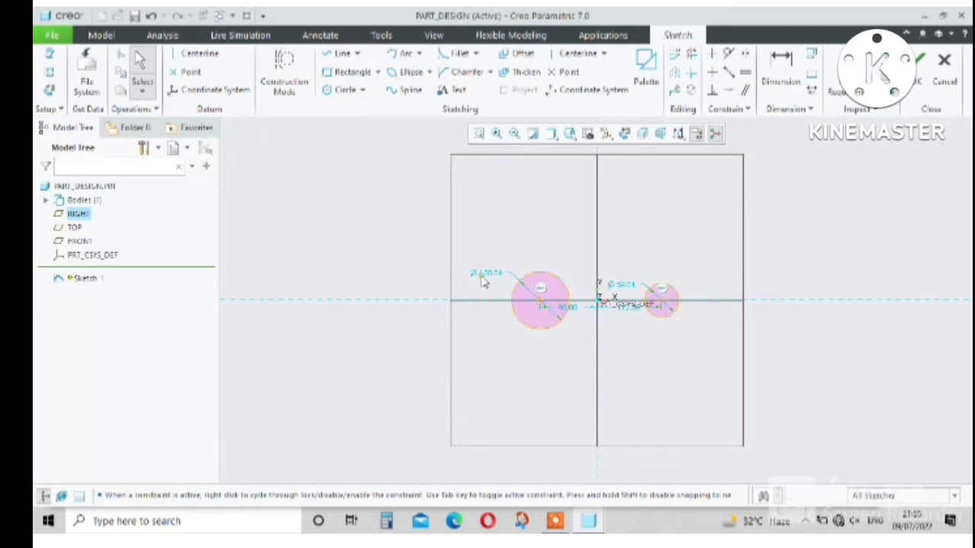
Step: Set the larger circle's diameter to 100 and the smaller circle's diameter to 50
double_click(483, 274)
type("100")
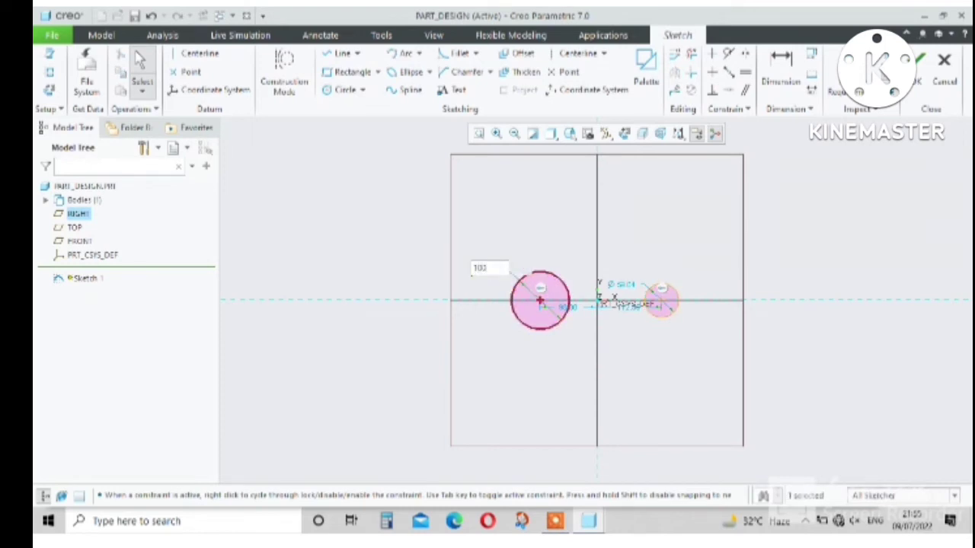
key("Return")
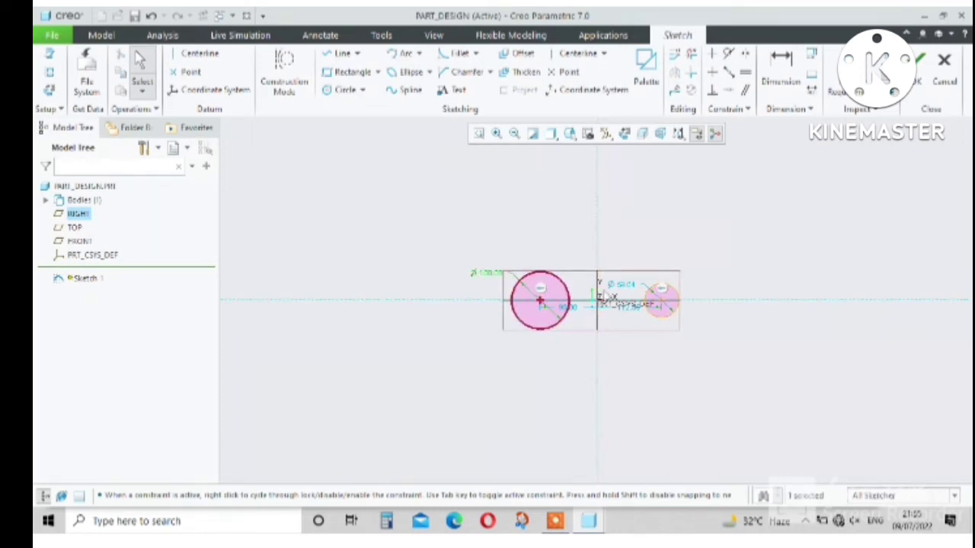
double_click(620, 285)
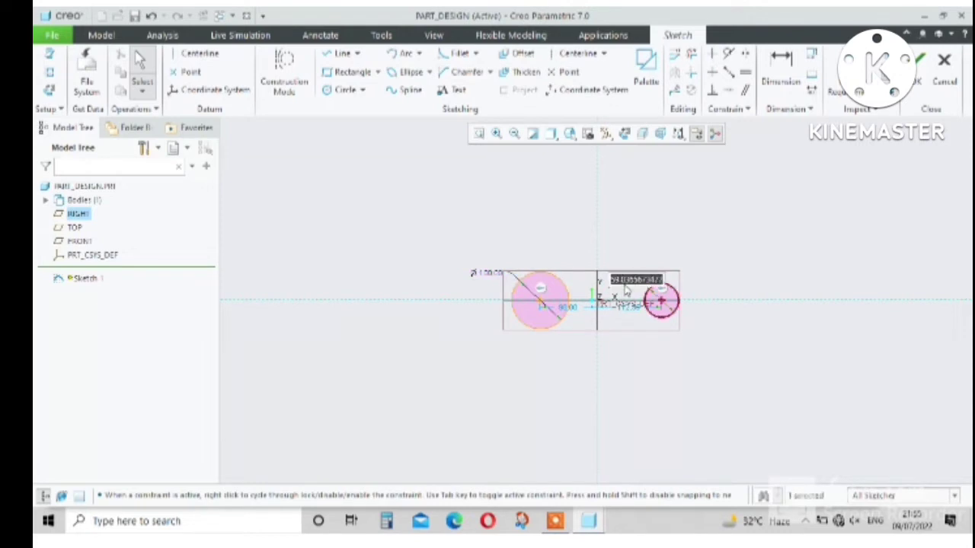
type("50")
key("Return")
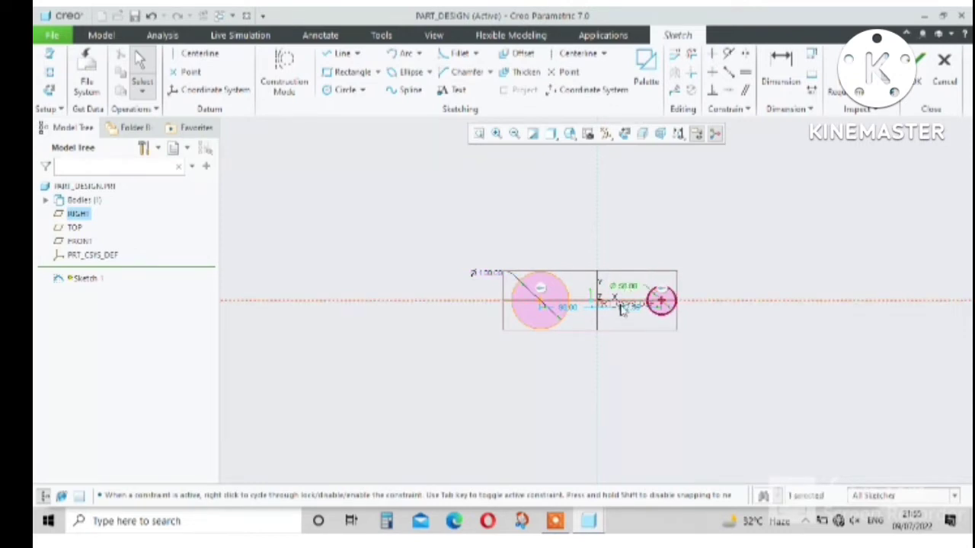
Step: Set the distance from the vertical reference to each circle's centre to 100
double_click(629, 316)
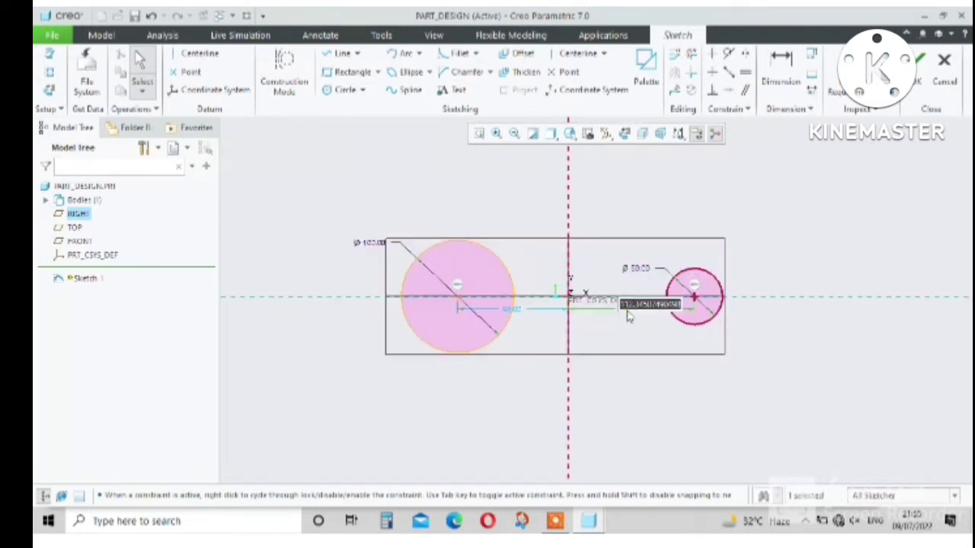
type("100")
key("Return")
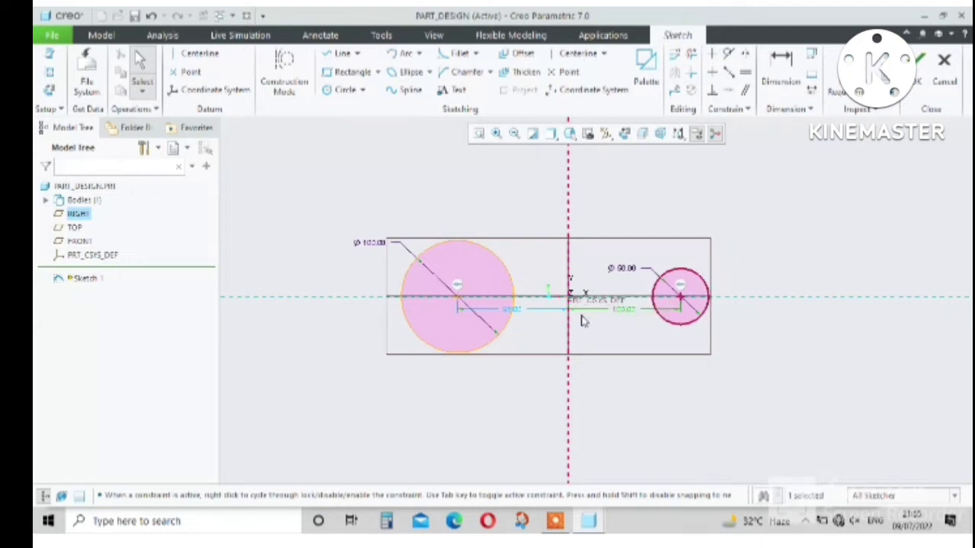
left_click(555, 308)
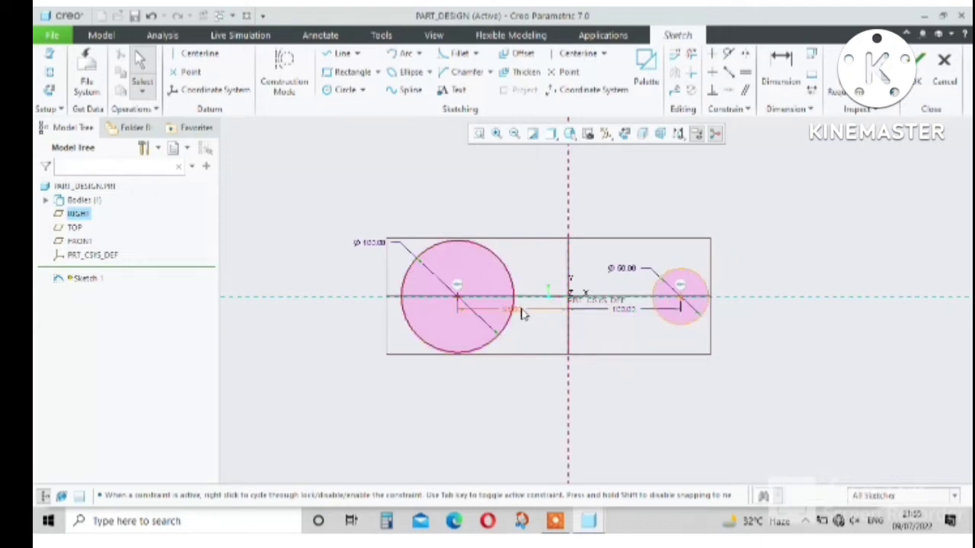
left_click(523, 313)
type("100")
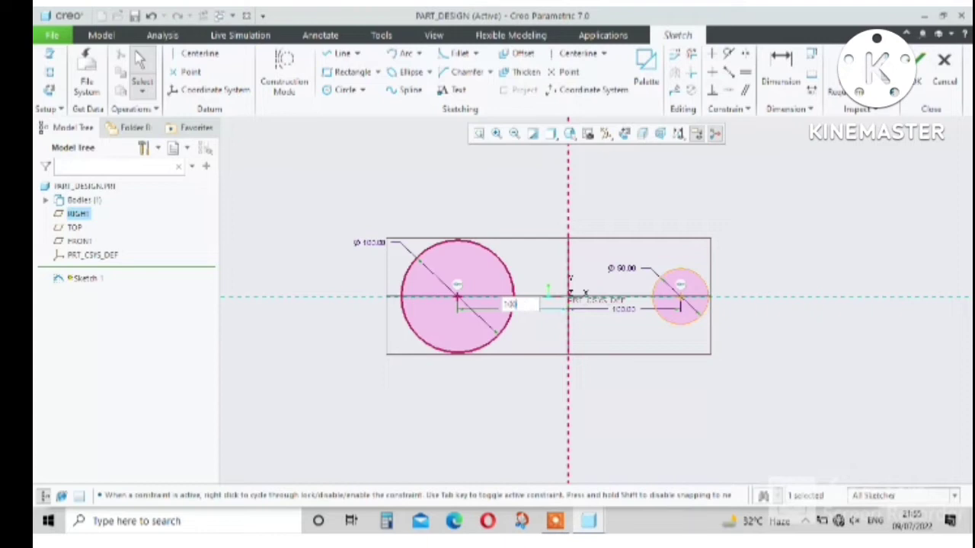
key("Return")
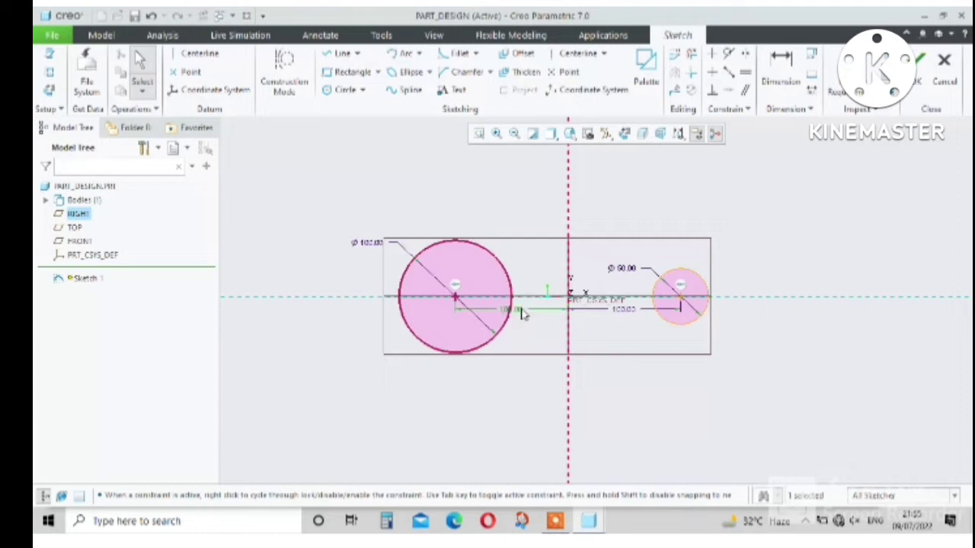
Step: Draw a smaller concentric circle inside each of the two circles and finish the sketch
left_click(342, 89)
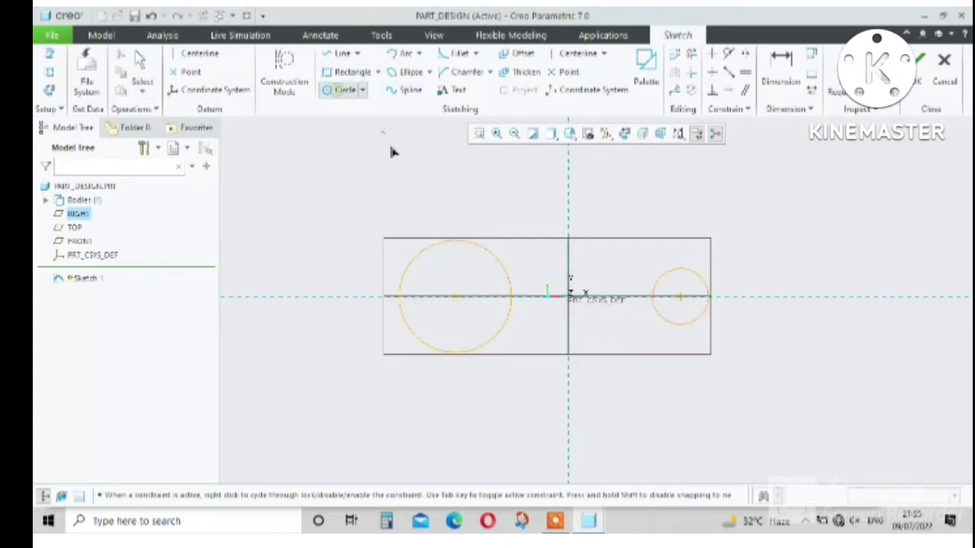
left_click(456, 296)
left_click(464, 260)
left_click(464, 261)
middle_click(687, 311)
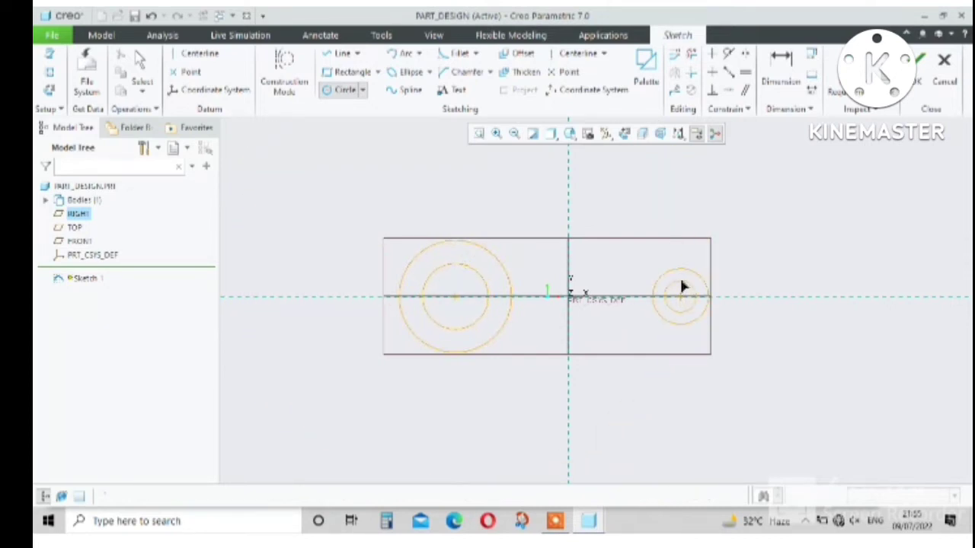
left_click(682, 281)
left_click(918, 70)
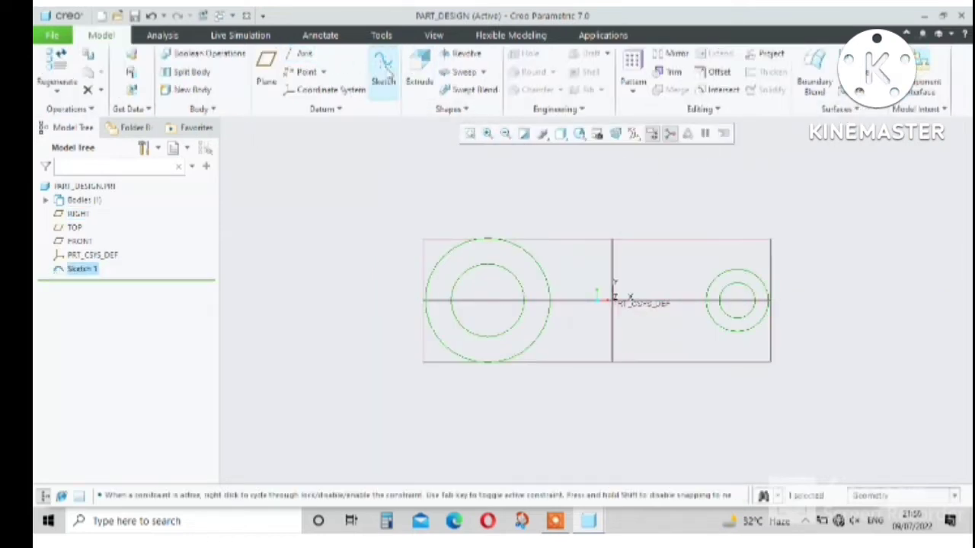
Step: Extrude the sketch of both rings as a solid to a depth of 100
left_click(527, 217)
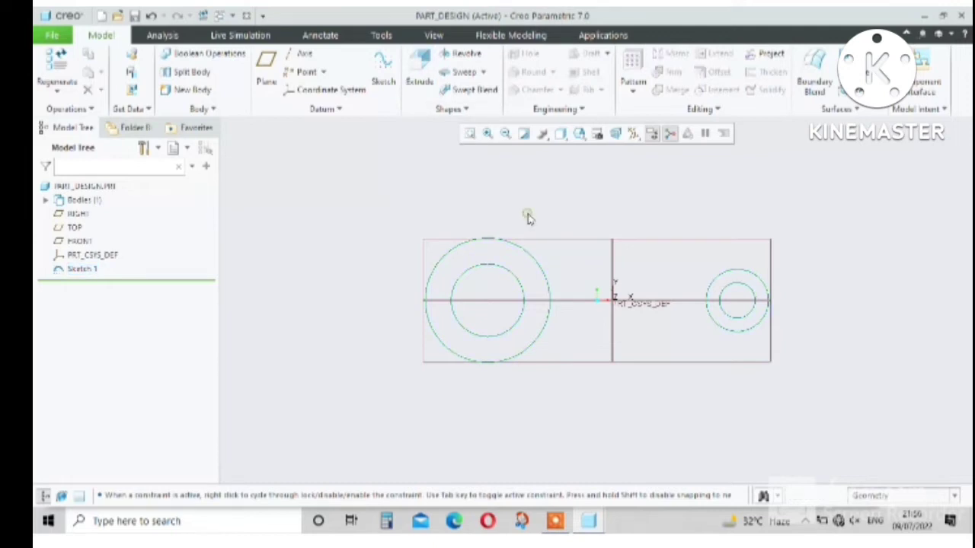
left_click(533, 262)
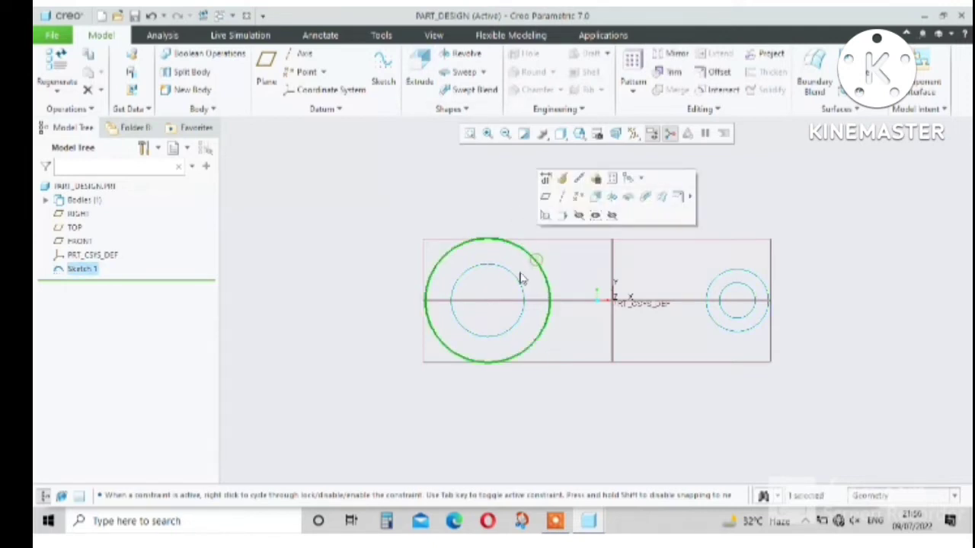
left_click(514, 277)
left_click(420, 72)
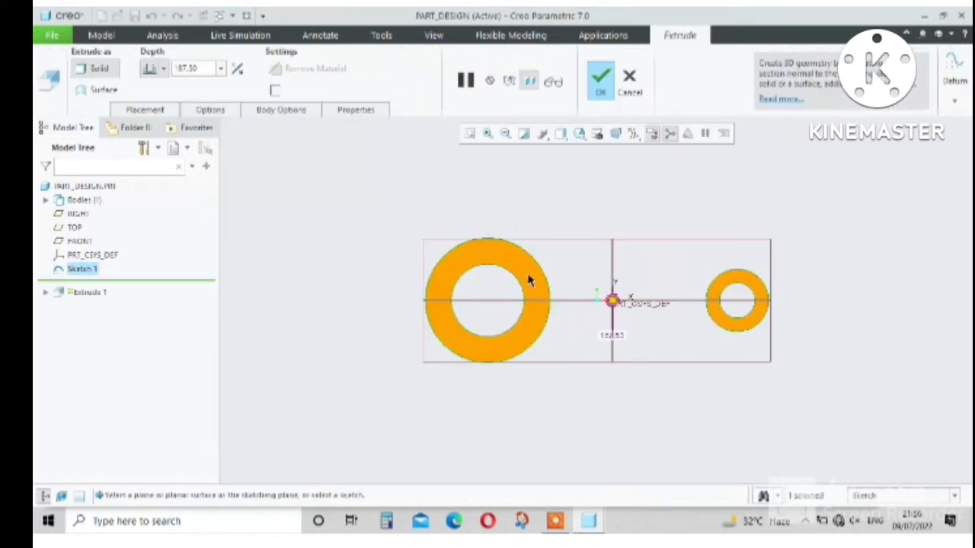
scroll(576, 287, "up", 2)
scroll(583, 283, "down", 3)
mouse_move(584, 283)
middle_mouse_down()
mouse_move(582, 229)
mouse_move(578, 335)
middle_mouse_up()
scroll(594, 324, "down", 3)
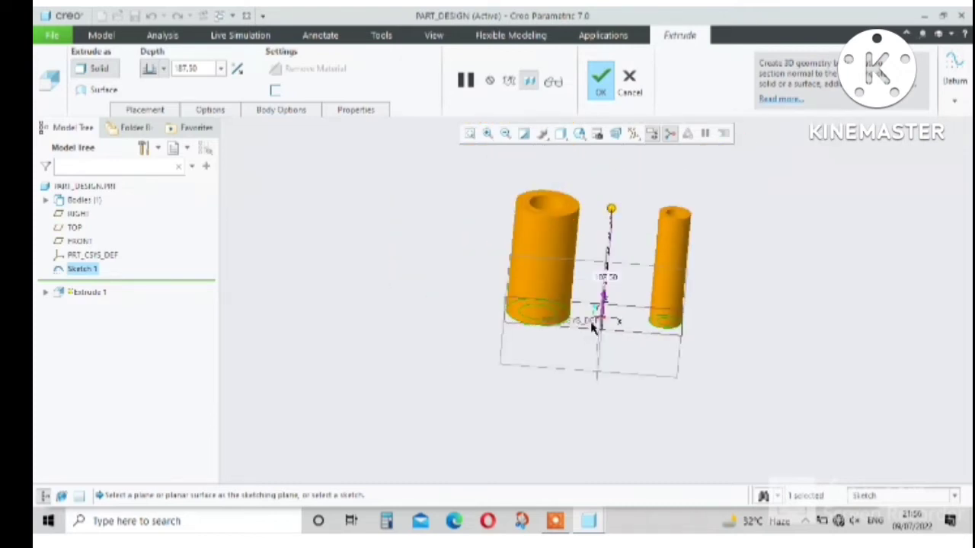
left_click(612, 214)
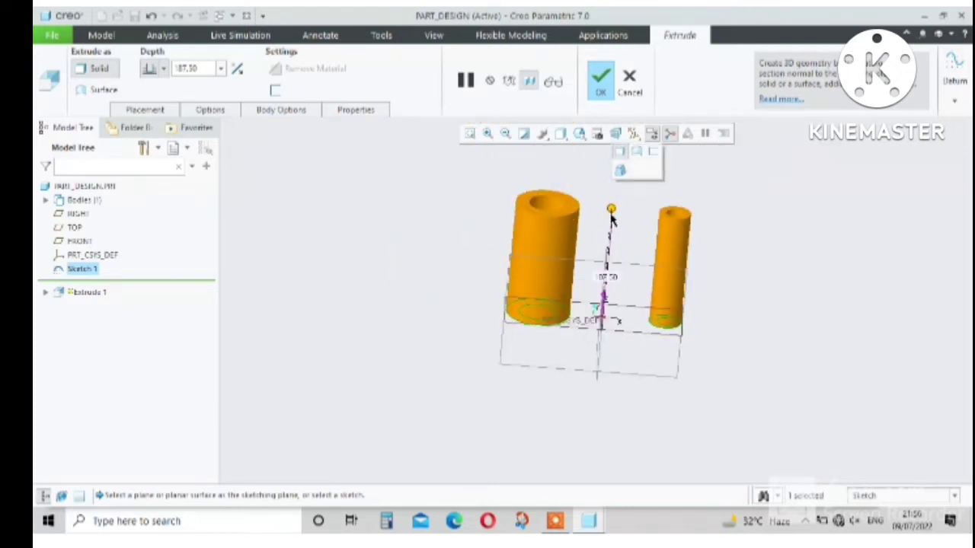
left_click_drag(611, 220, 607, 254)
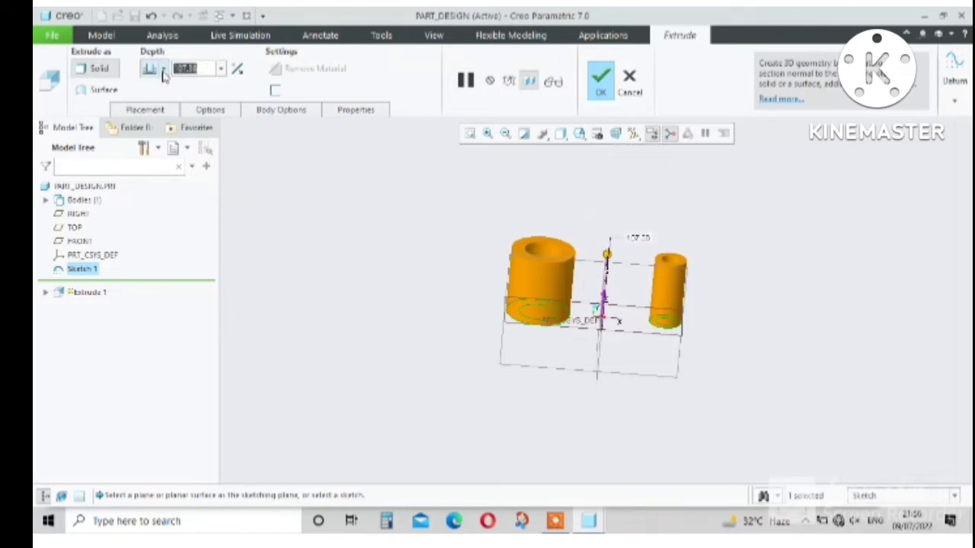
type("150")
key("Return")
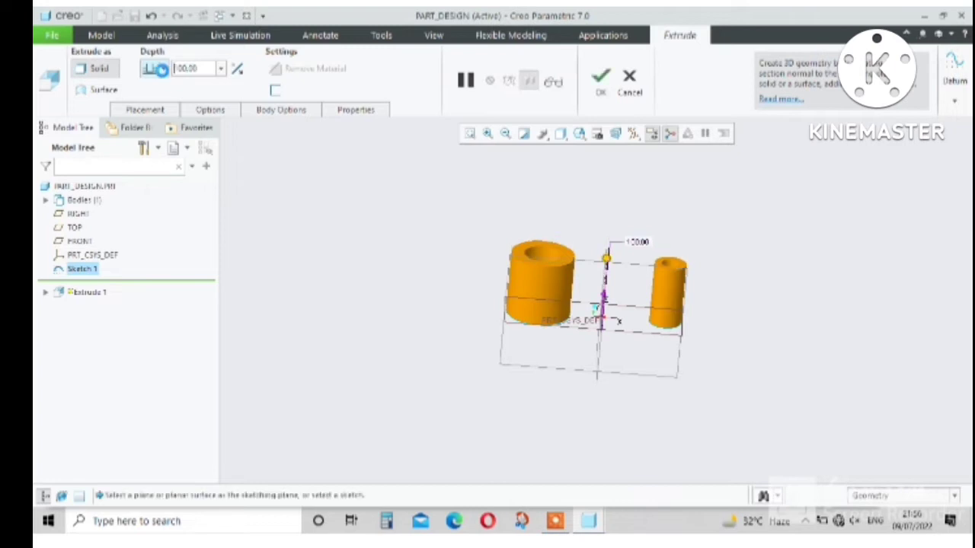
left_click(600, 76)
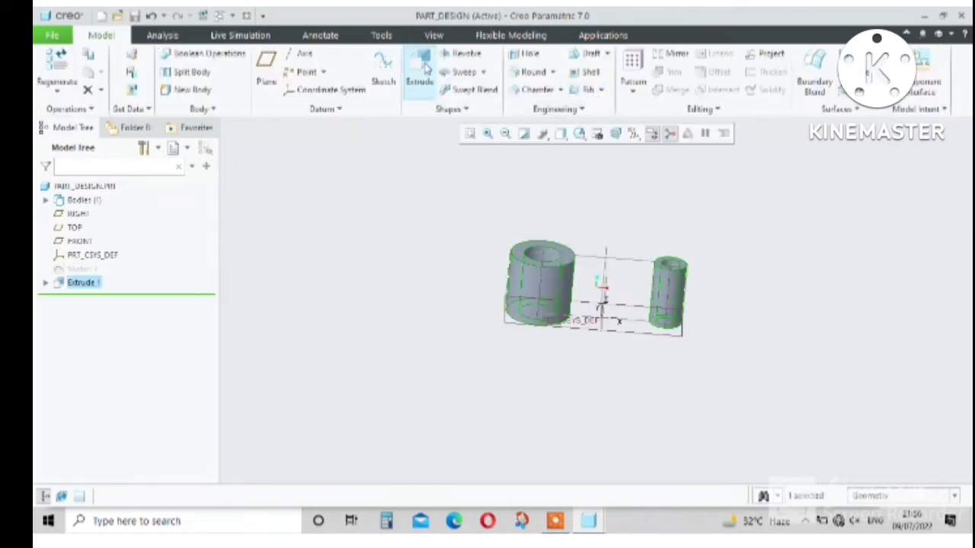
Step: Start an extrusion on the small cylinder's top face and sketch a concentric circle larger than the cylinder, finishing the sketch
left_click(425, 67)
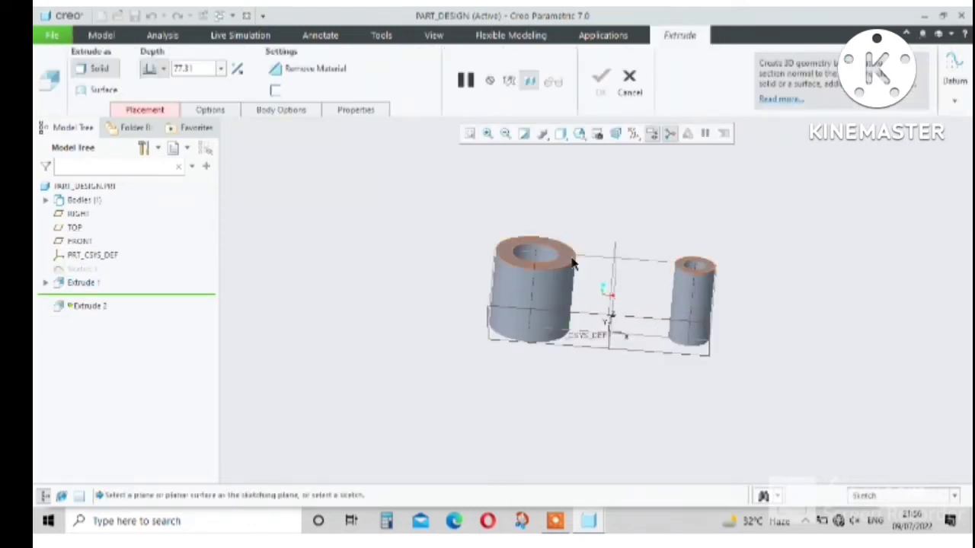
middle_click_drag(702, 276, 735, 276, "shift")
scroll(727, 270, "up", 5)
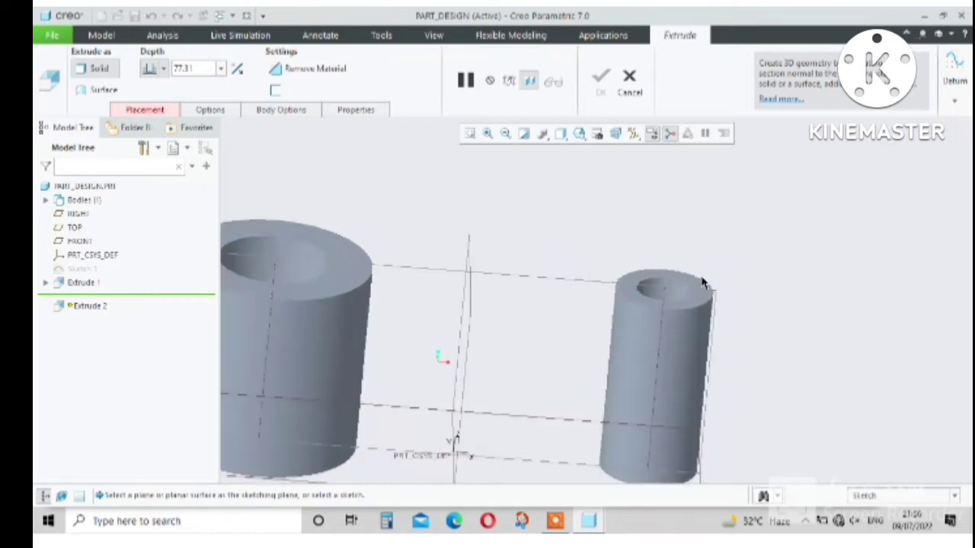
left_click(695, 286)
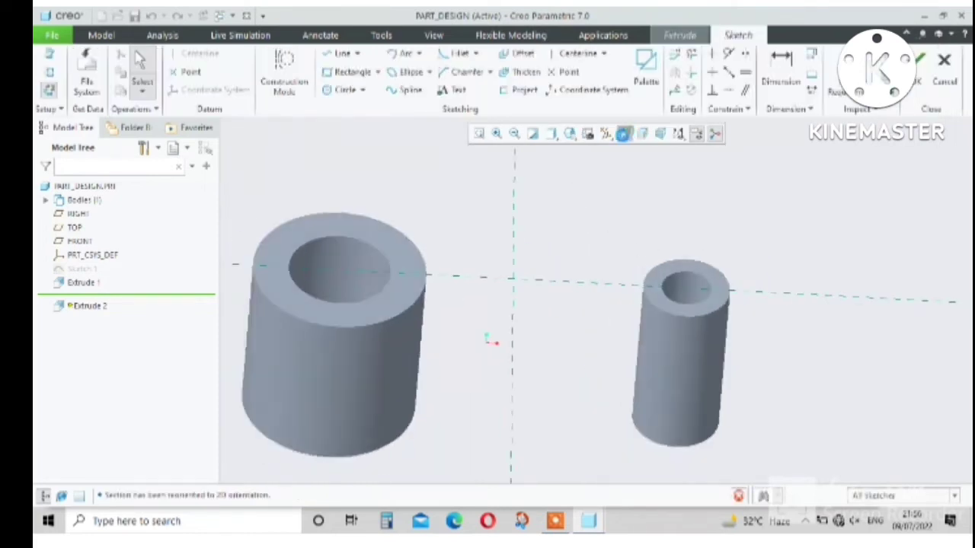
left_click(344, 90)
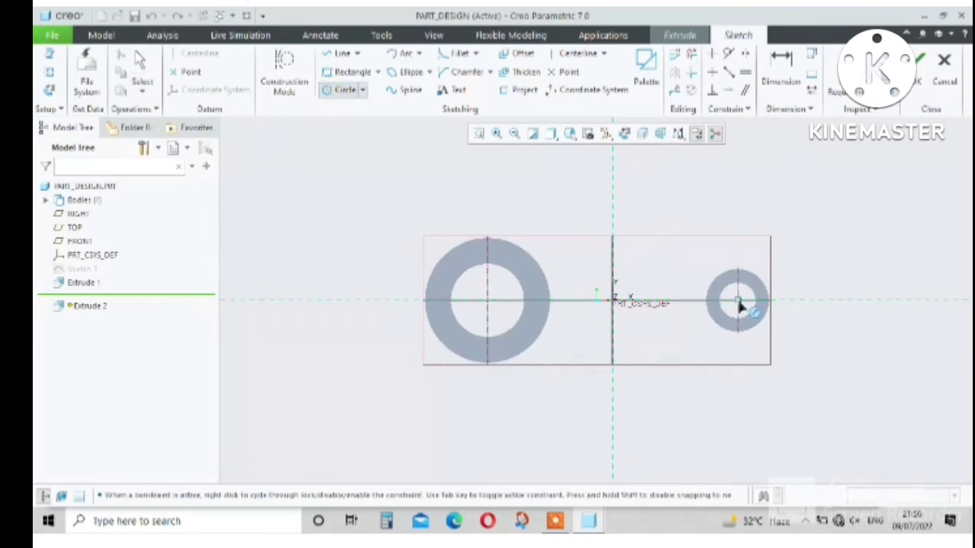
left_click(753, 258)
left_click(918, 67)
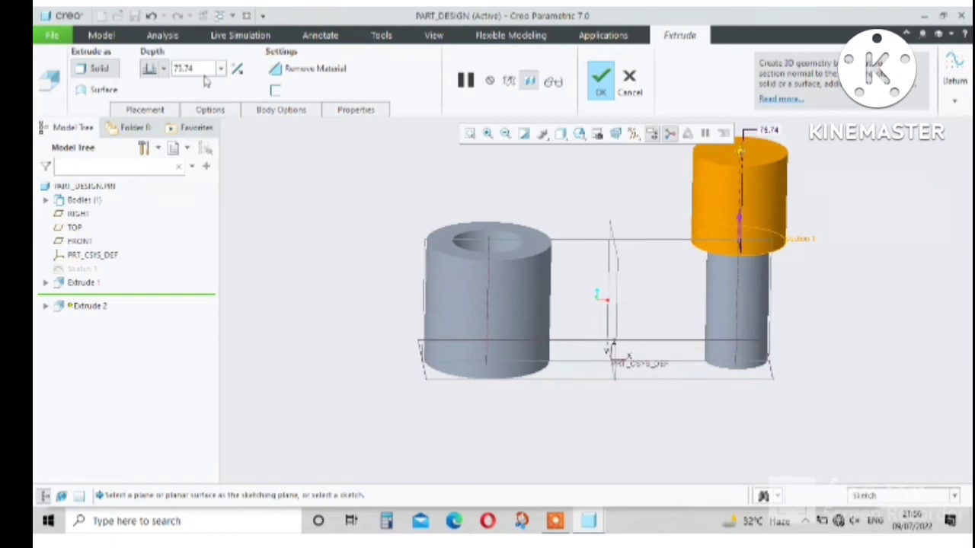
Step: Cut the small cylinder down from its top face by removing material to a depth of 50
double_click(191, 69)
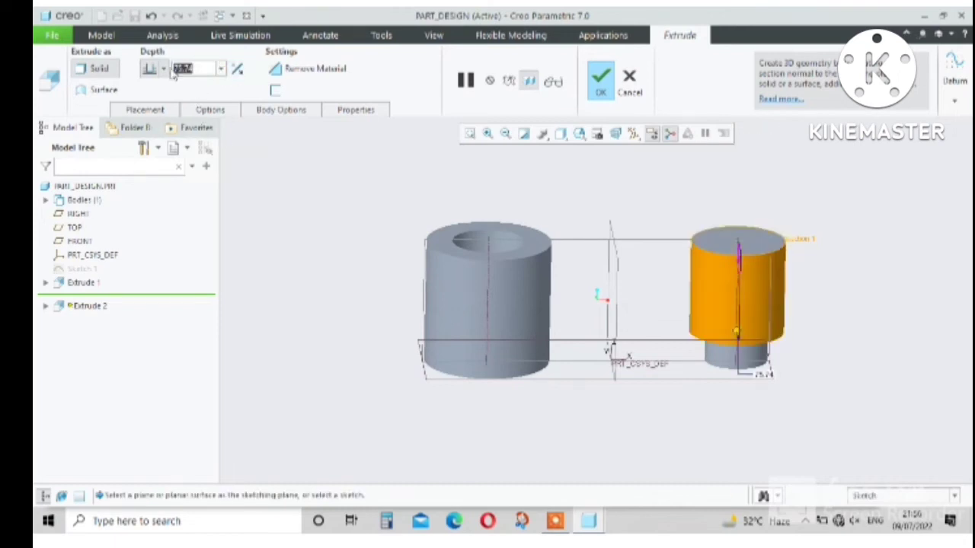
type("50")
key("Return")
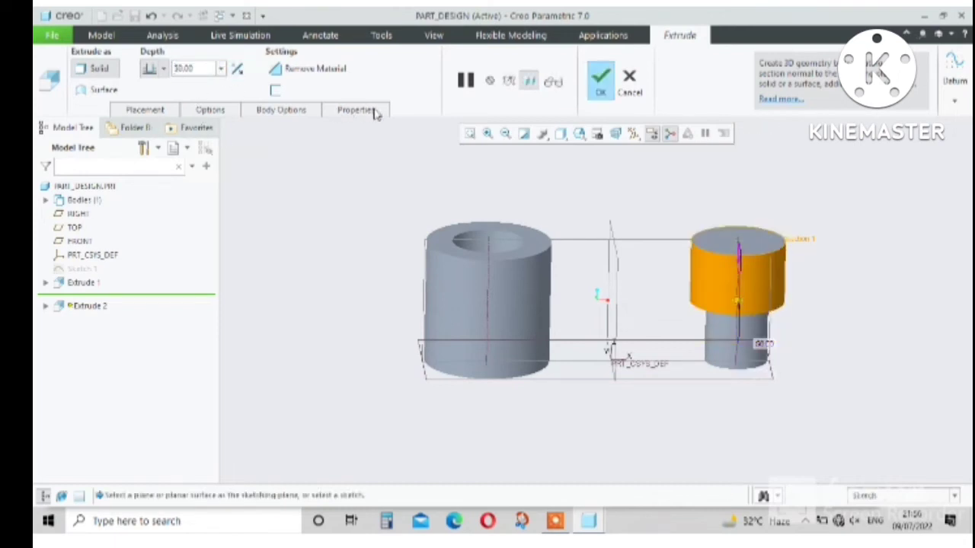
left_click(314, 76)
left_click(601, 82)
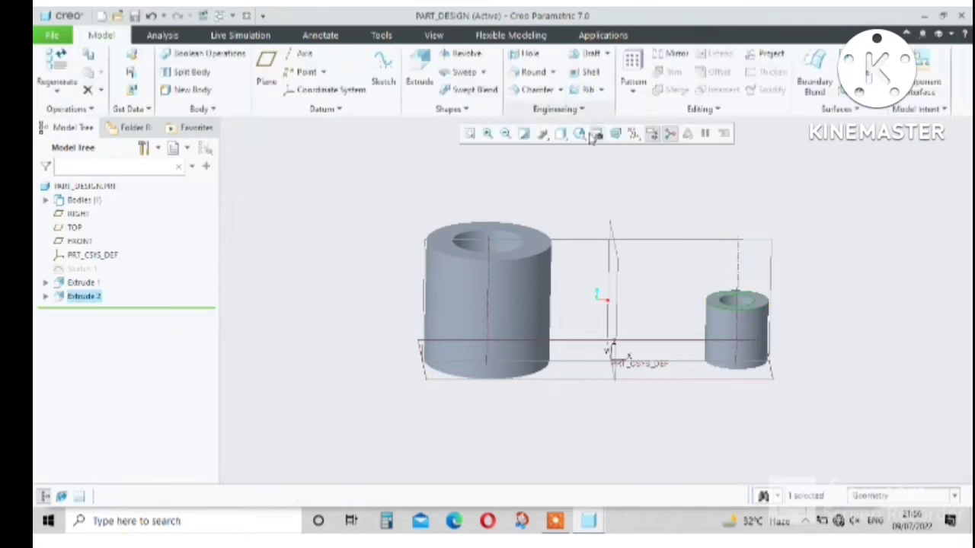
Step: Start an extrusion sketch on the FRONT plane and draw a line joining the uppermost points of the two outer circles
left_click(419, 76)
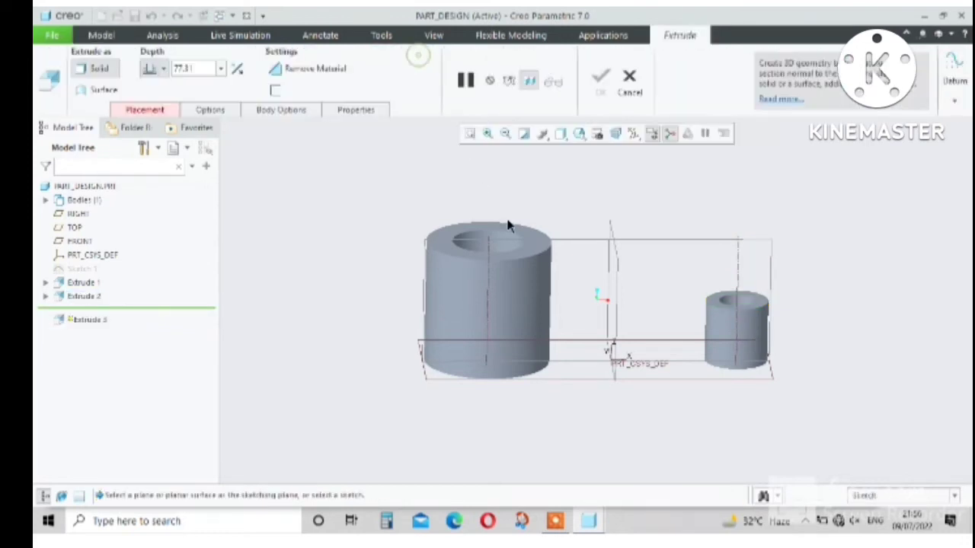
left_click(590, 376)
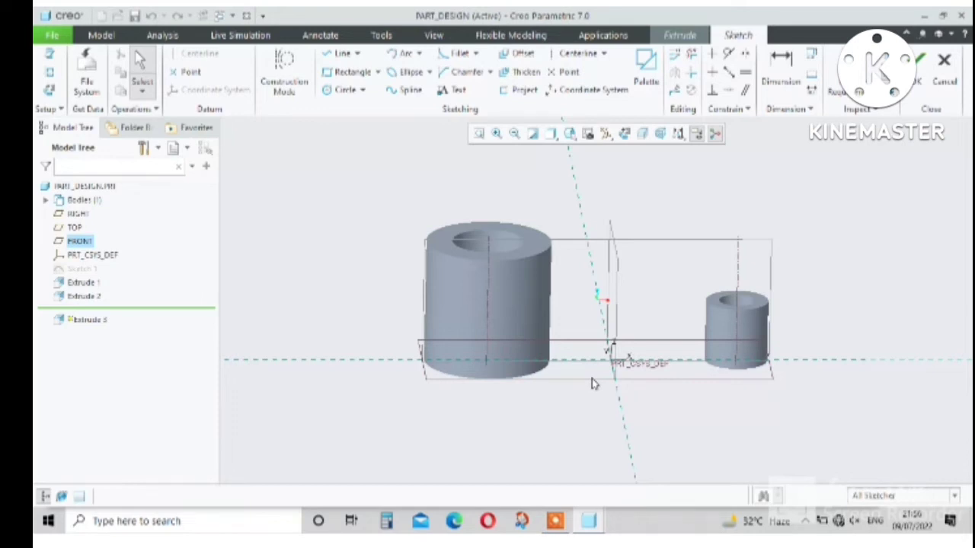
left_click(623, 133)
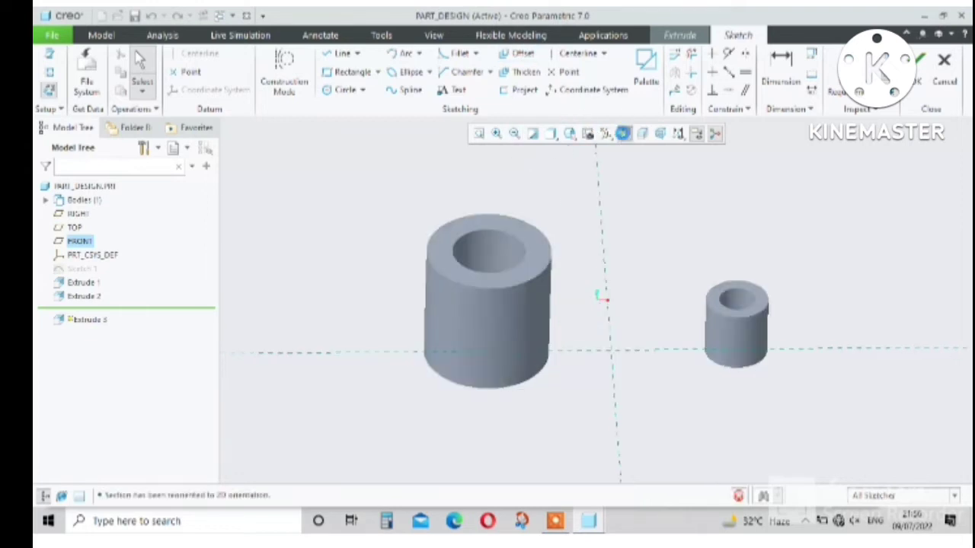
left_click(341, 54)
left_click(488, 240)
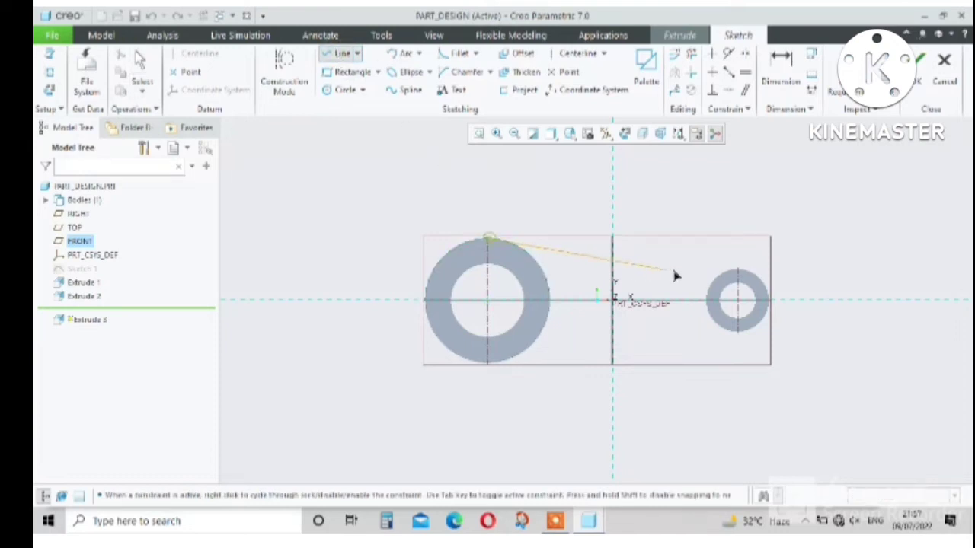
left_click(739, 276)
middle_click(736, 332)
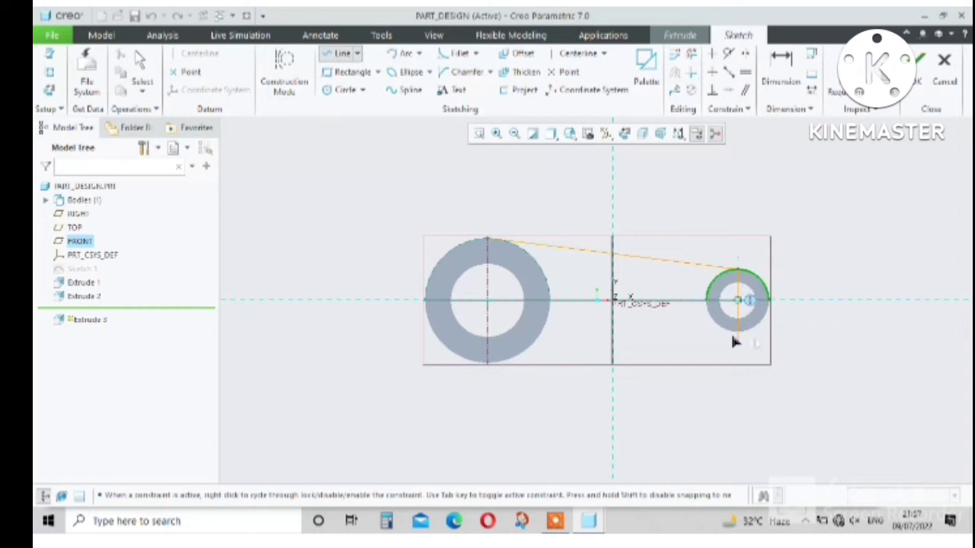
Step: Draw a second line joining the lowermost points of the large and small outer circles
left_click(710, 290)
left_click(488, 364)
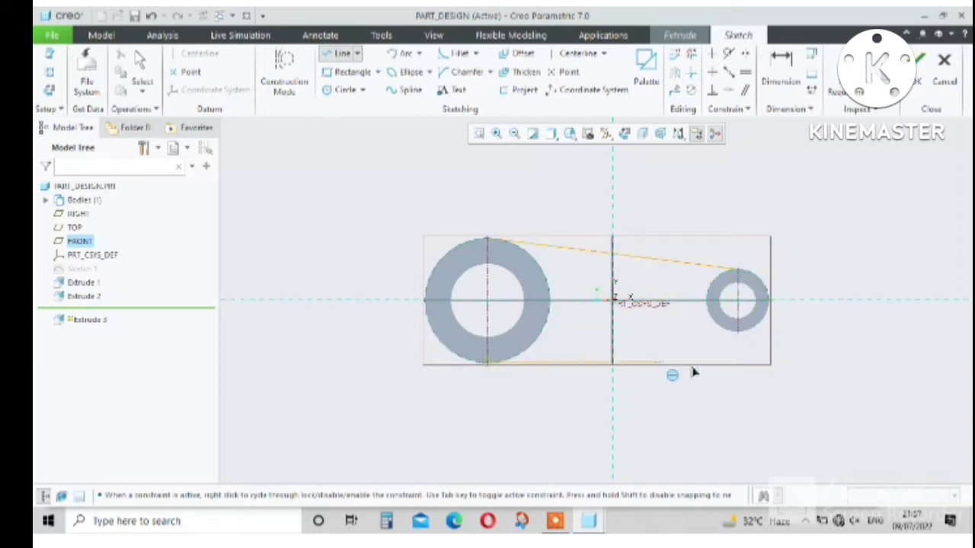
left_click(740, 332)
middle_click(540, 152)
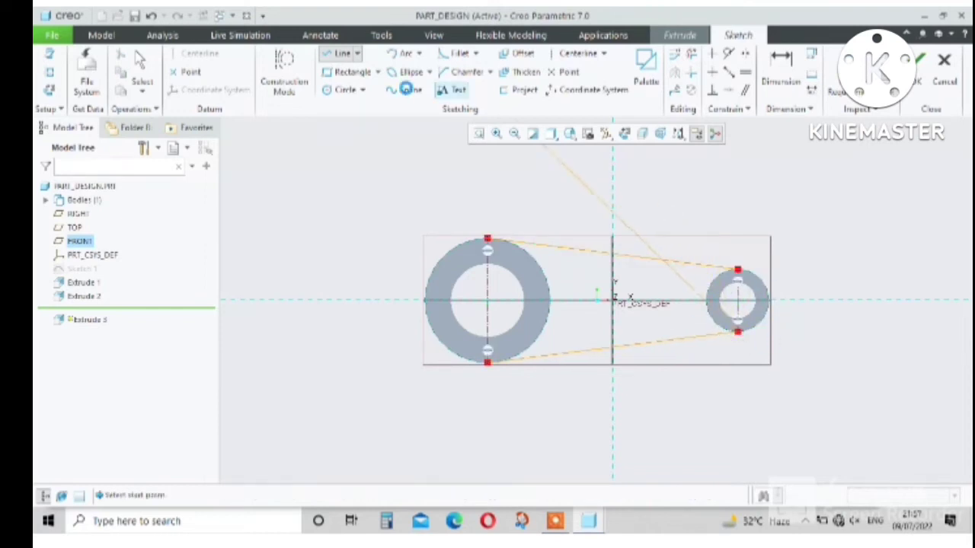
Step: Draw two circles matching the outer edges of the large and small cylinders, centred on their axes
middle_click(405, 89)
left_click(339, 92)
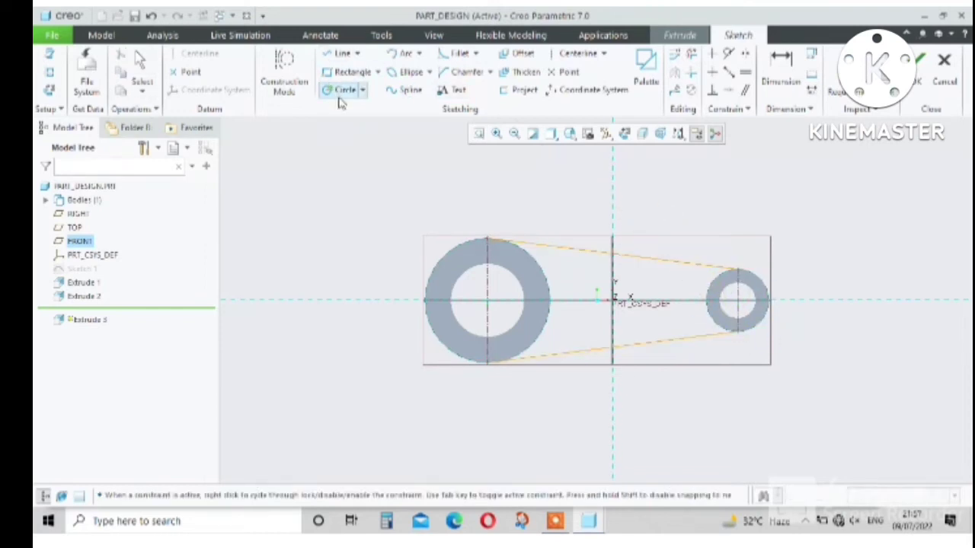
left_click(488, 301)
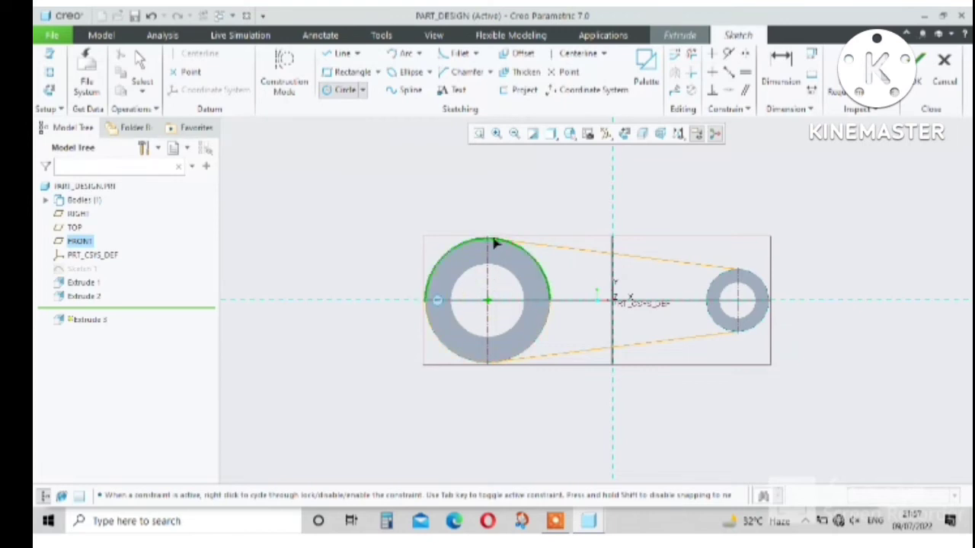
left_click(494, 243)
left_click(737, 300)
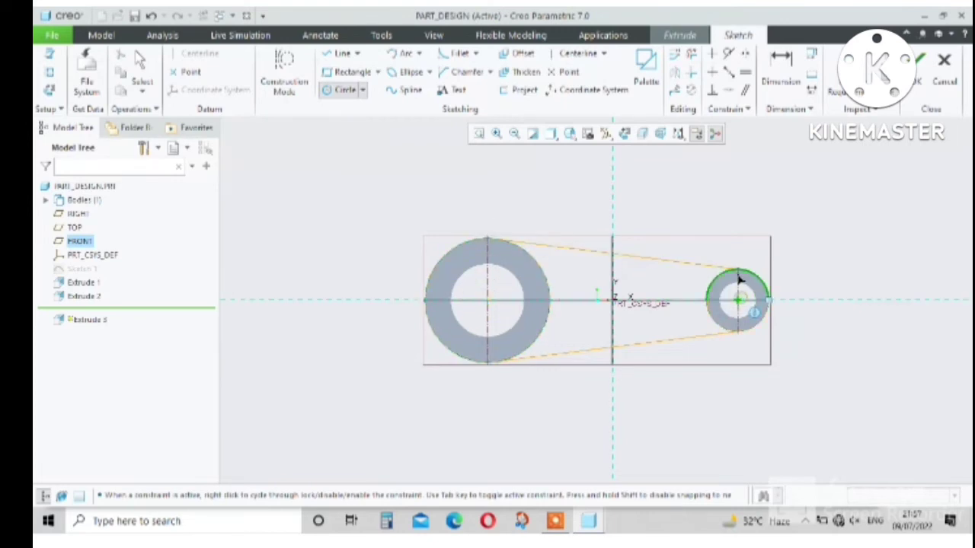
left_click(737, 272)
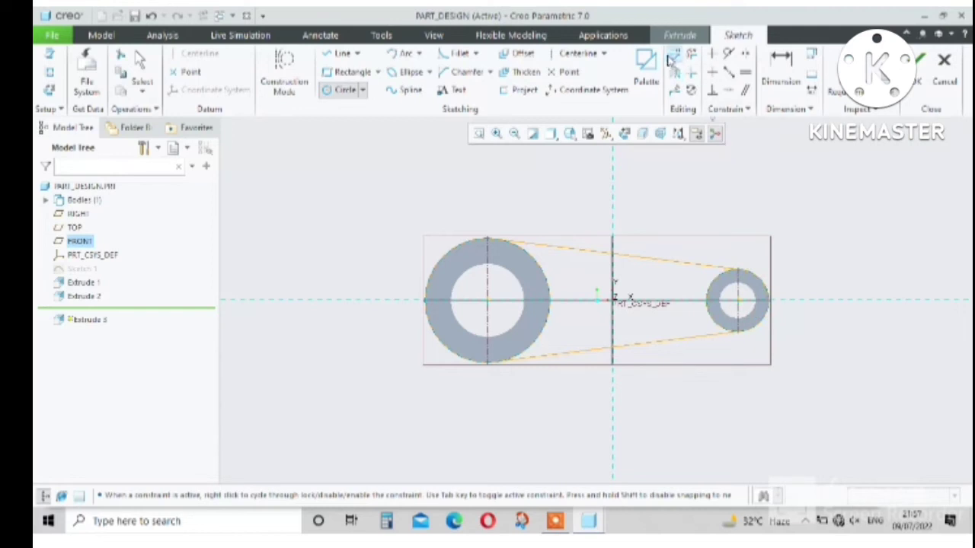
Step: Trim away the outward-facing halves of both circles and try to finish the sketch
left_click(690, 54)
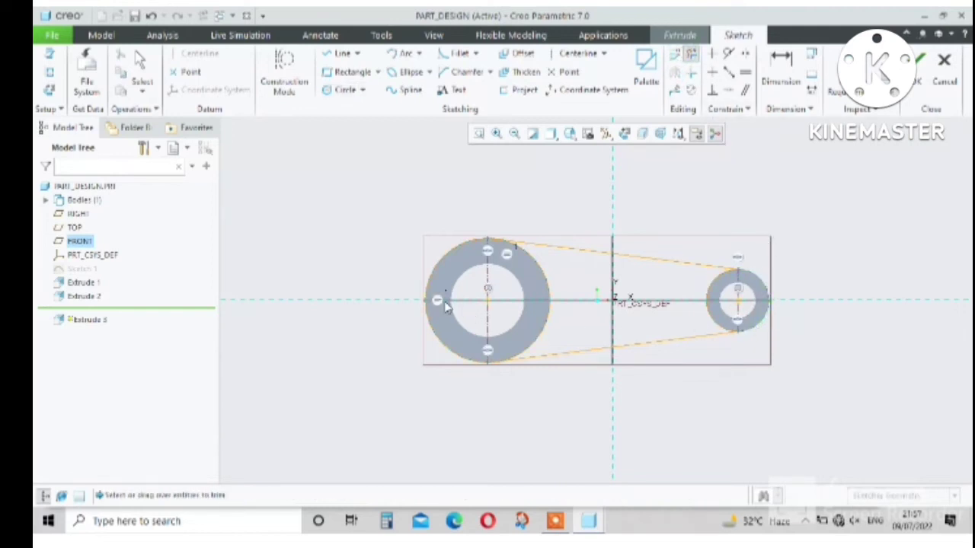
mouse_move(446, 305)
left_mouse_down()
mouse_move(428, 298)
mouse_move(487, 364)
left_mouse_up()
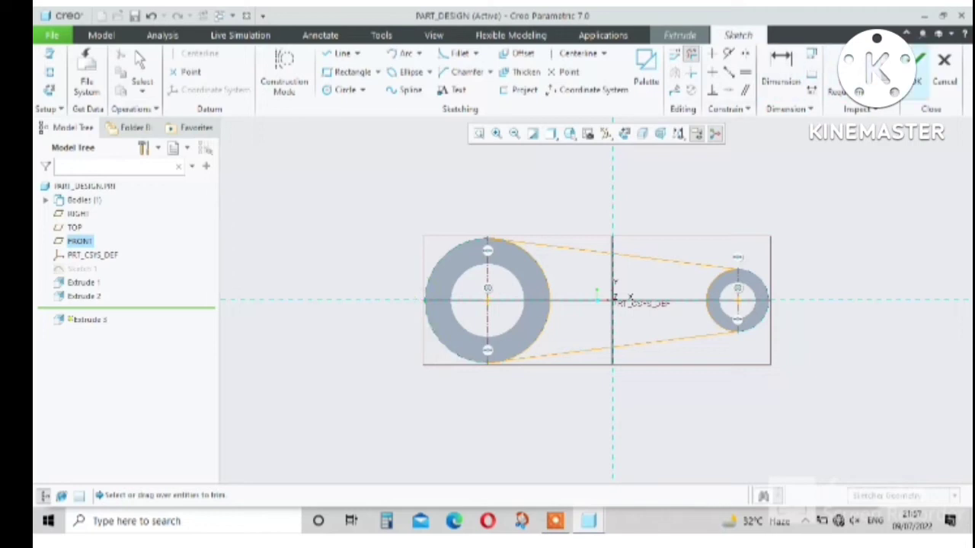
left_click(918, 67)
left_click(561, 295)
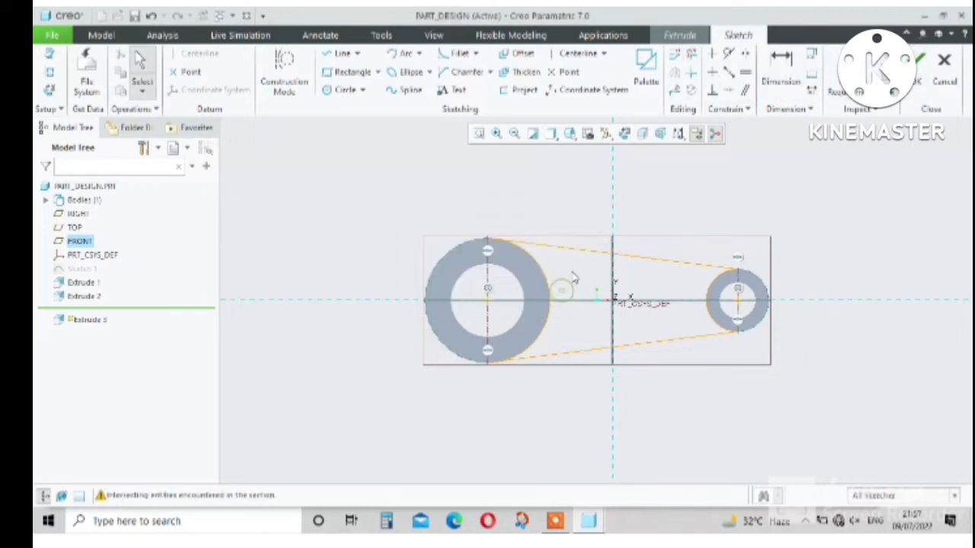
Step: Corner-trim both connecting lines to the large circle's remaining arc, removing the overhanging ends at its upper and lower intersections
left_click(691, 75)
scroll(506, 244, "up", 5)
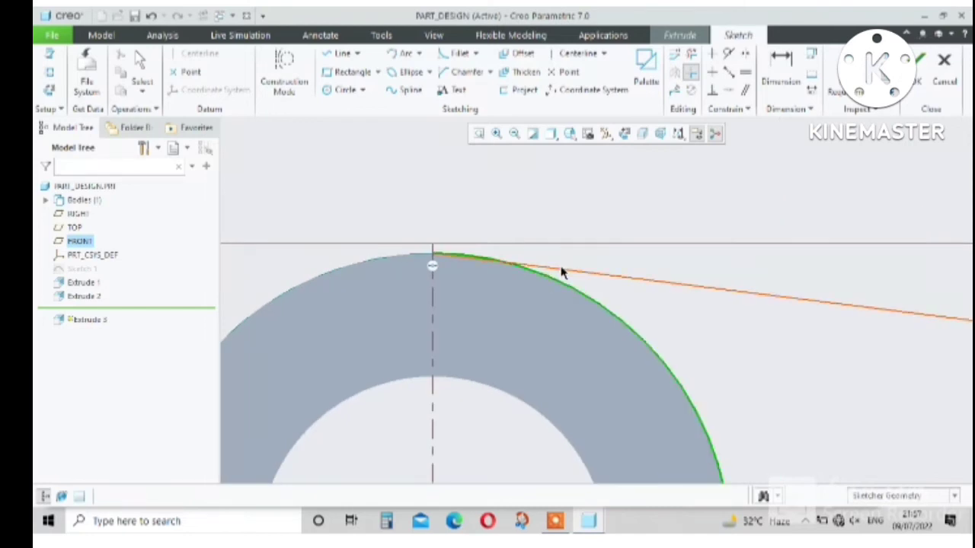
left_click(549, 267)
scroll(540, 238, "down", 4)
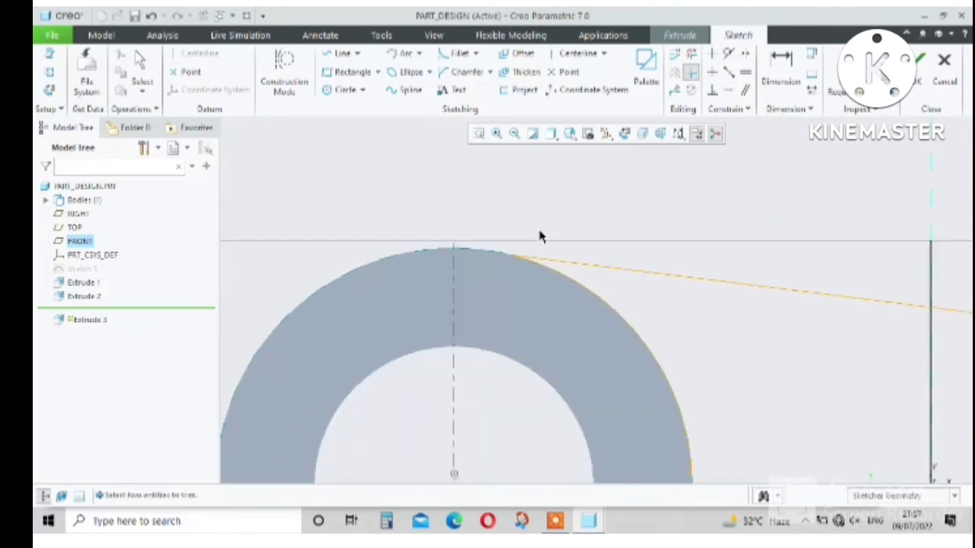
scroll(549, 457, "up", 5)
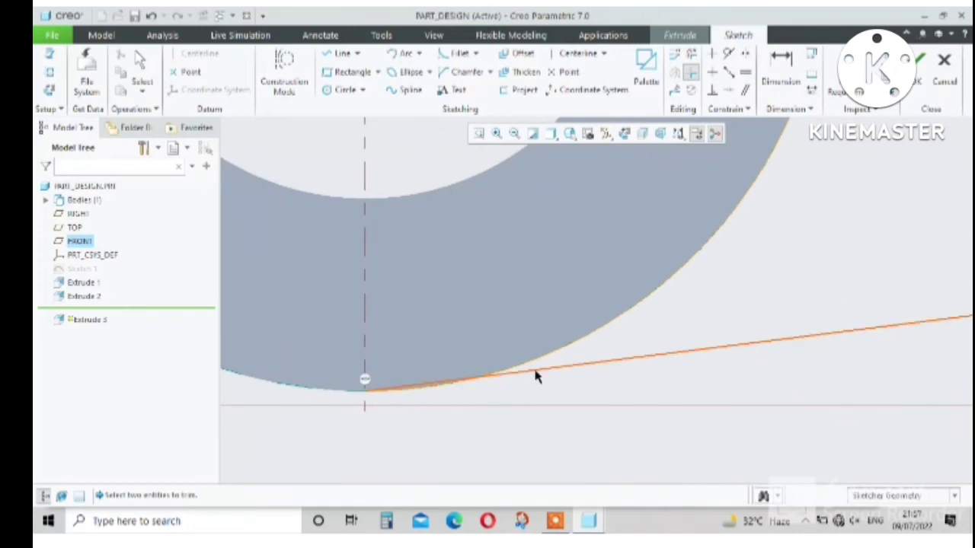
left_click(535, 373)
left_click(540, 359)
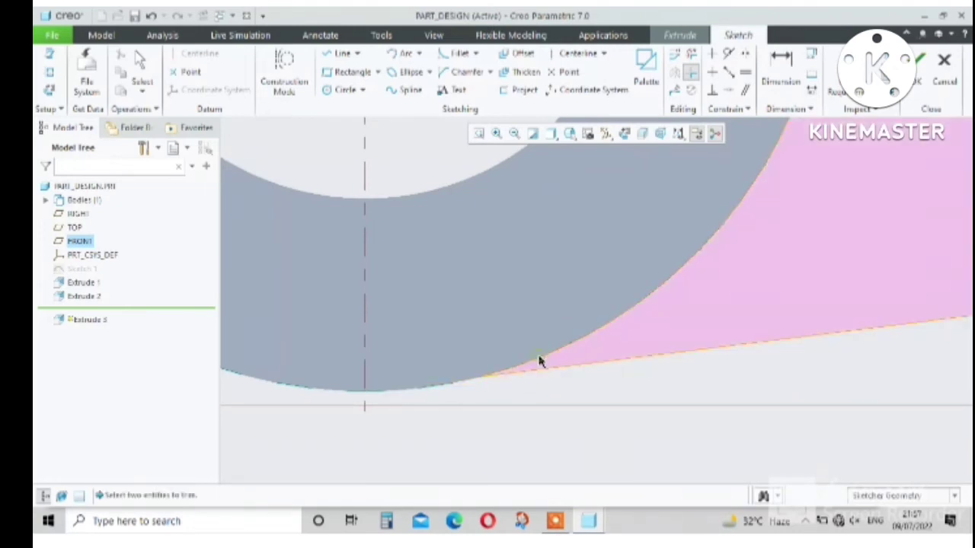
scroll(523, 361, "down", 4)
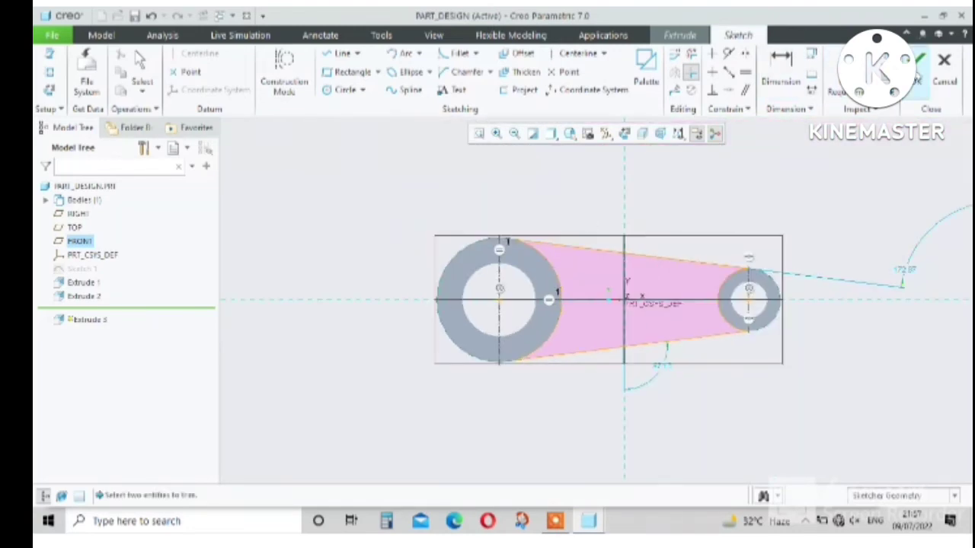
Step: Finish the web sketch and extrude it as a solid to a depth of 15
left_click(920, 64)
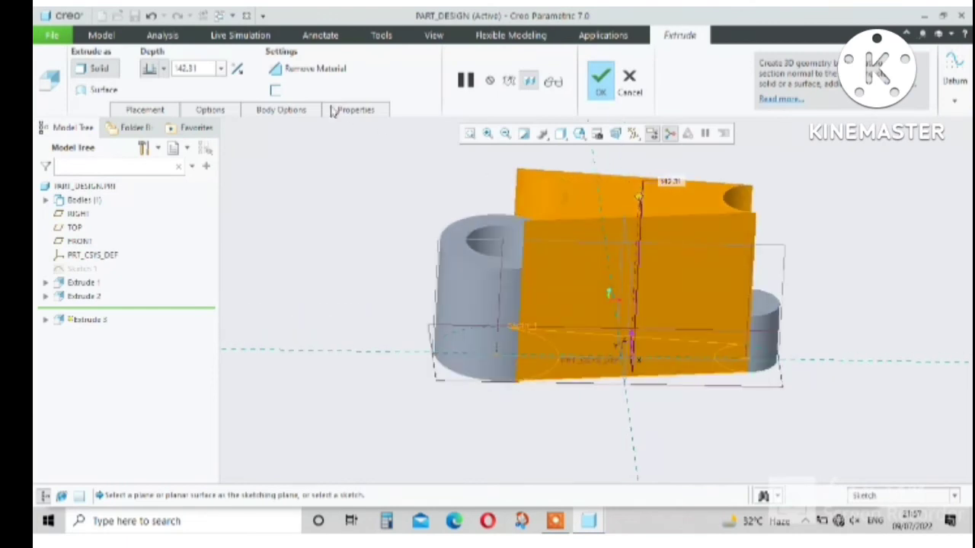
double_click(204, 68)
type("15")
key("Return")
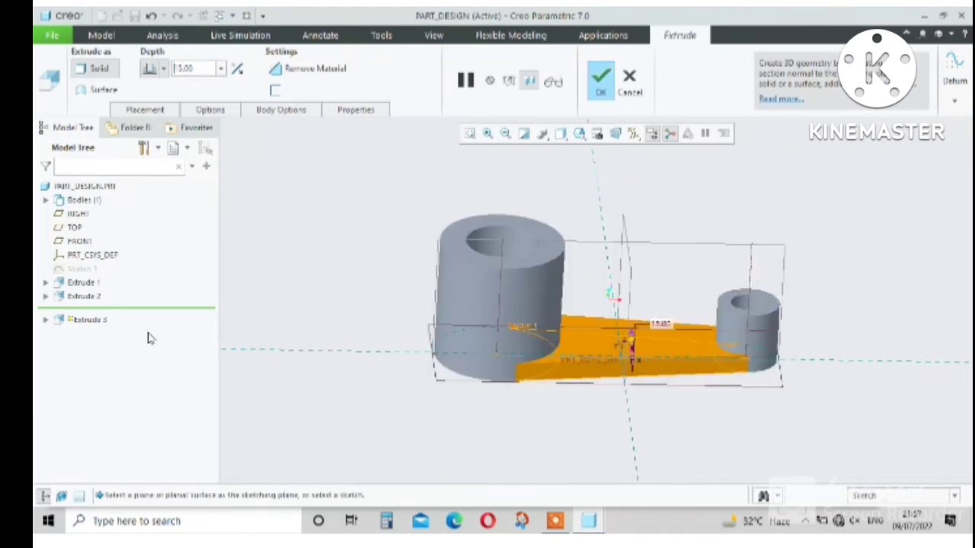
left_click(601, 77)
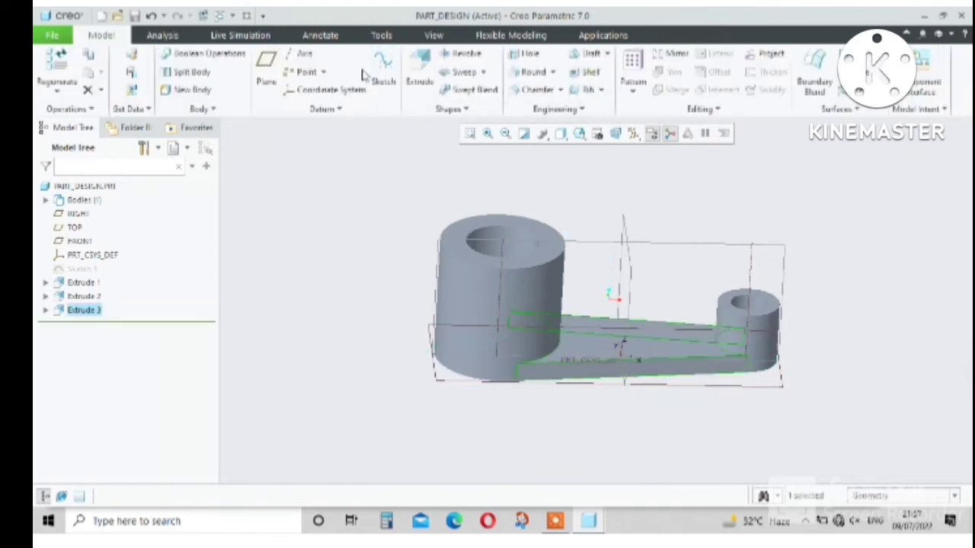
Step: Start an extrusion on the TOP plane and sketch a closed four-sided rib profile sloping between the two cylinders above the web, finishing the sketch
left_click(420, 76)
left_click(647, 245)
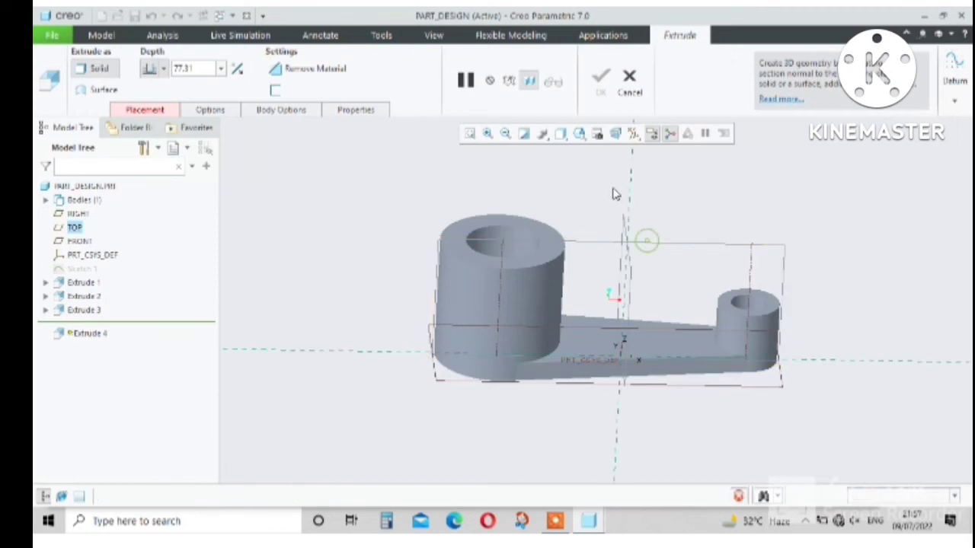
left_click(624, 134)
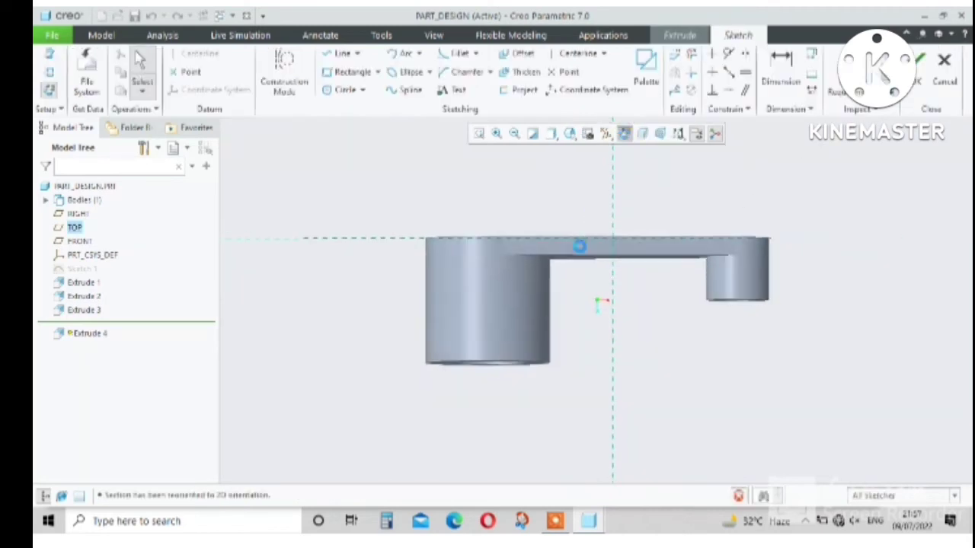
left_click(340, 53)
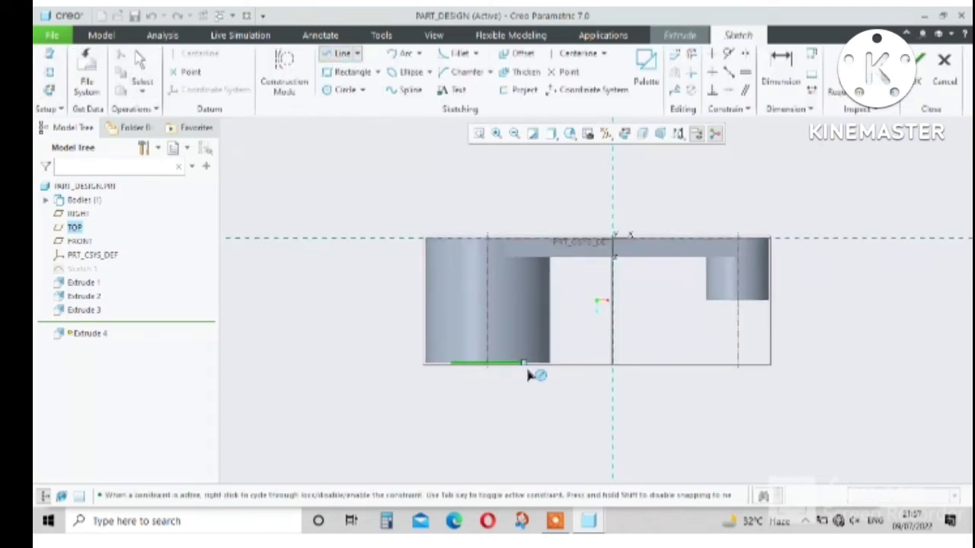
left_click(550, 363)
left_click(709, 257)
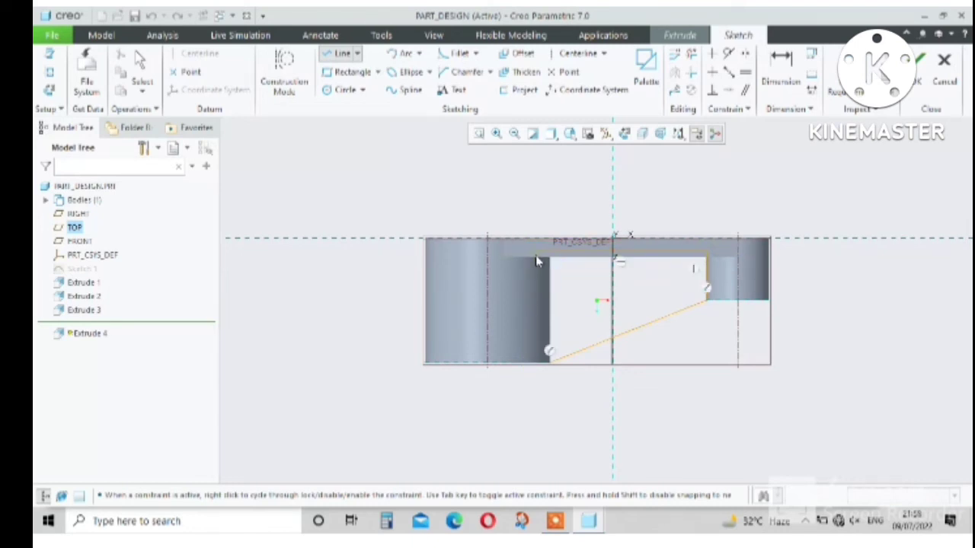
left_click(538, 260)
left_click(552, 368)
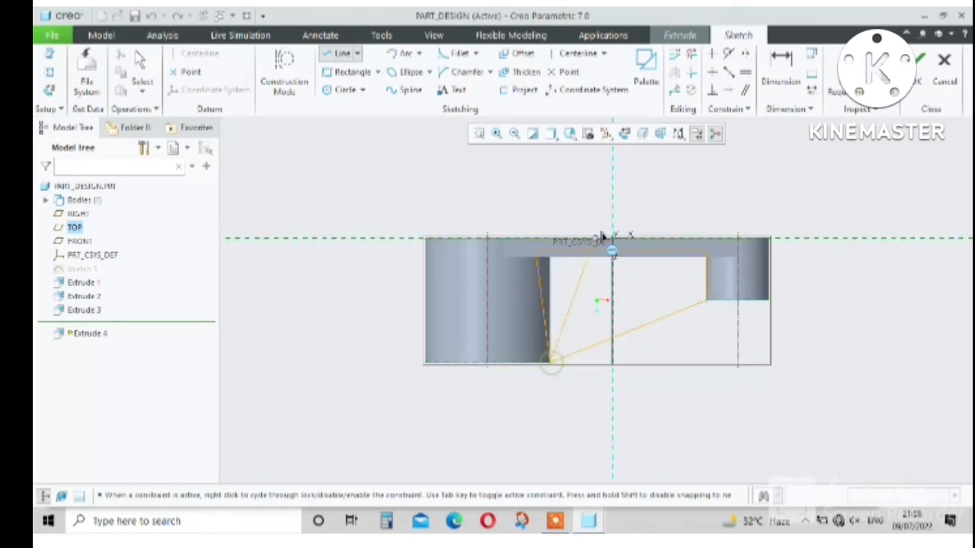
left_click(920, 60)
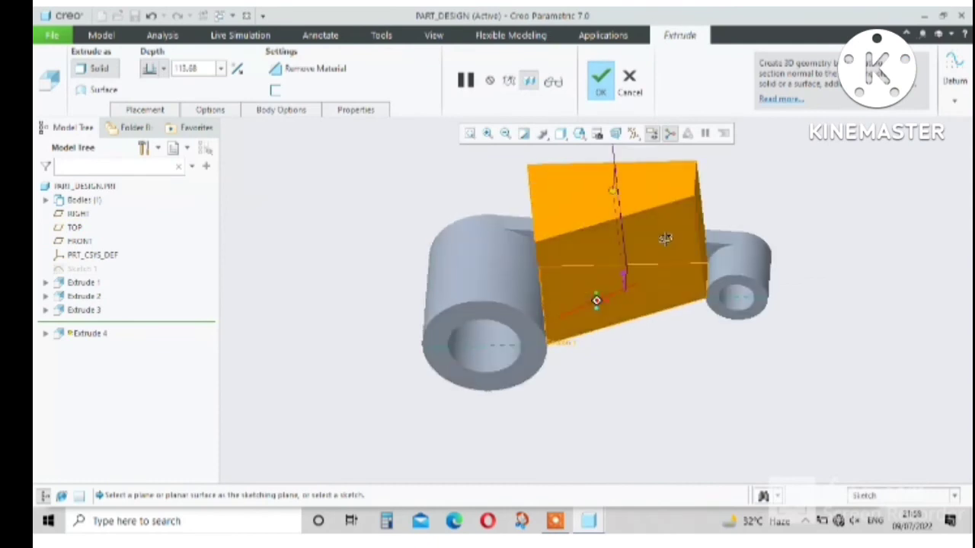
Step: Extrude the rib profile to a depth of 15, symmetric about the sketch plane
left_click(221, 70)
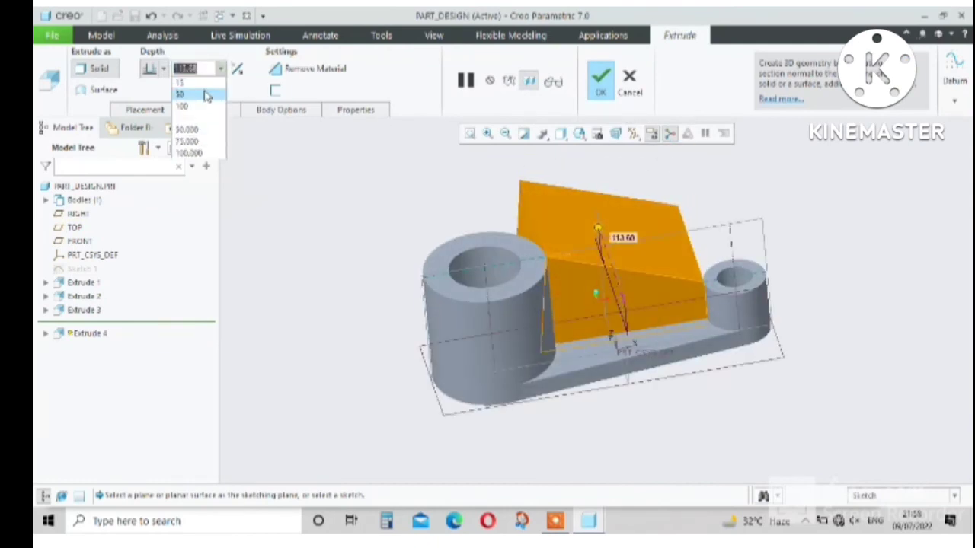
left_click(181, 82)
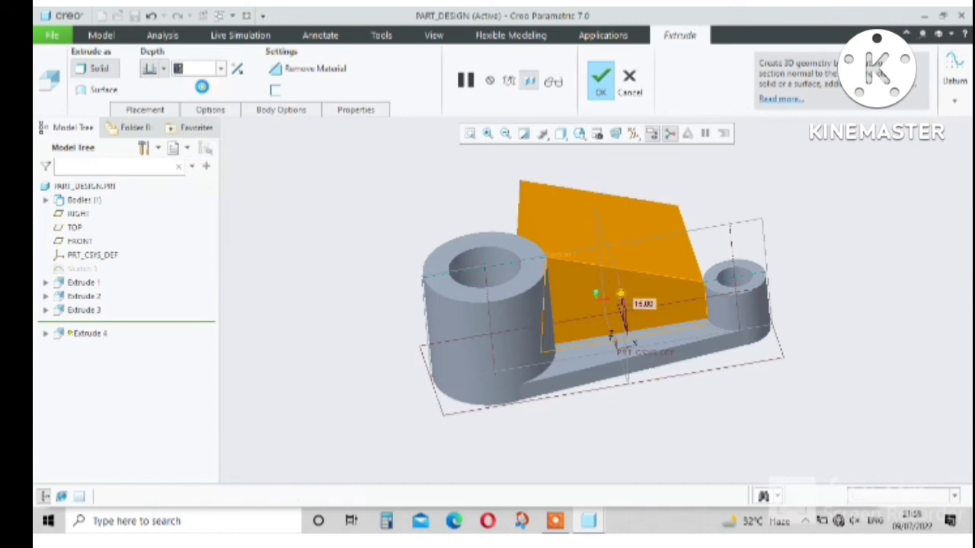
left_click(163, 68)
left_click(149, 126)
middle_click_drag(648, 278, 609, 281)
left_click(612, 67)
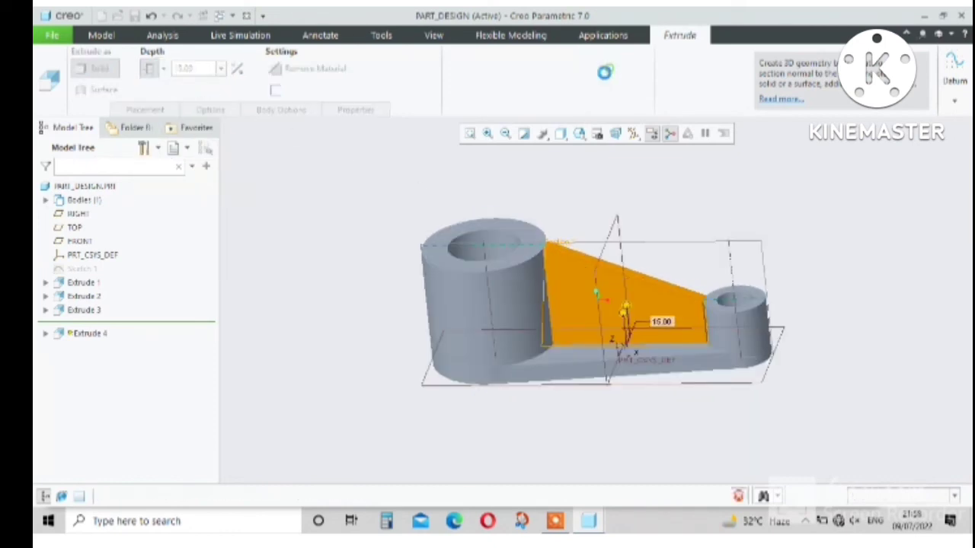
Step: Examine the rib and its junction with the small cylinder up close and from several angles
mouse_move(652, 213)
middle_mouse_down()
mouse_move(627, 218)
mouse_move(653, 229)
middle_mouse_up()
left_click(819, 217)
scroll(623, 227, "up", 3)
scroll(635, 213, "down", 5)
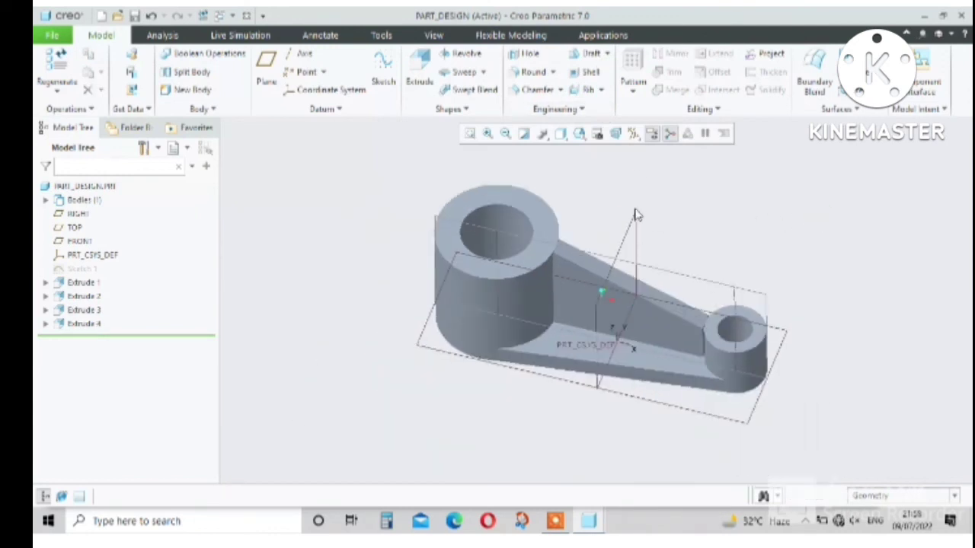
scroll(653, 292, "up", 8)
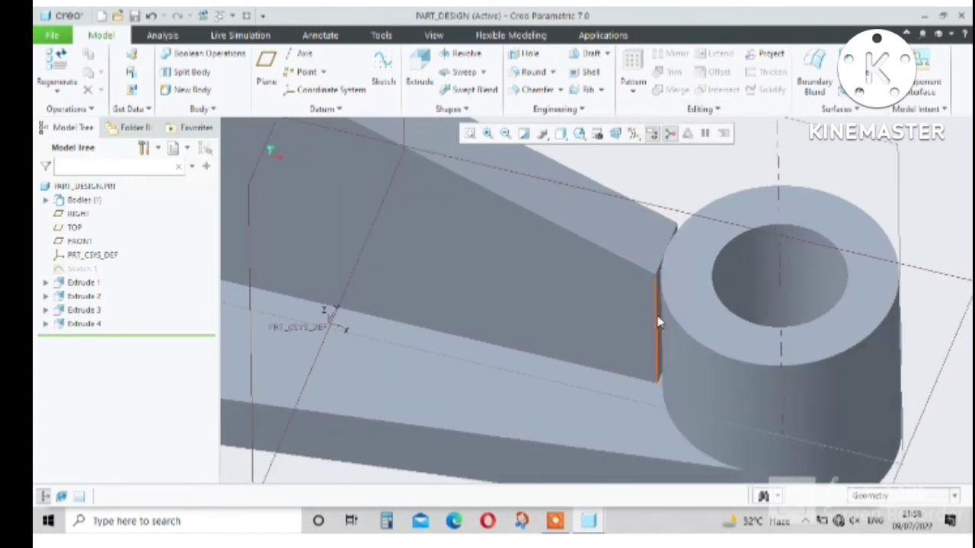
scroll(662, 320, "down", 6)
middle_click_drag(691, 353, 741, 393)
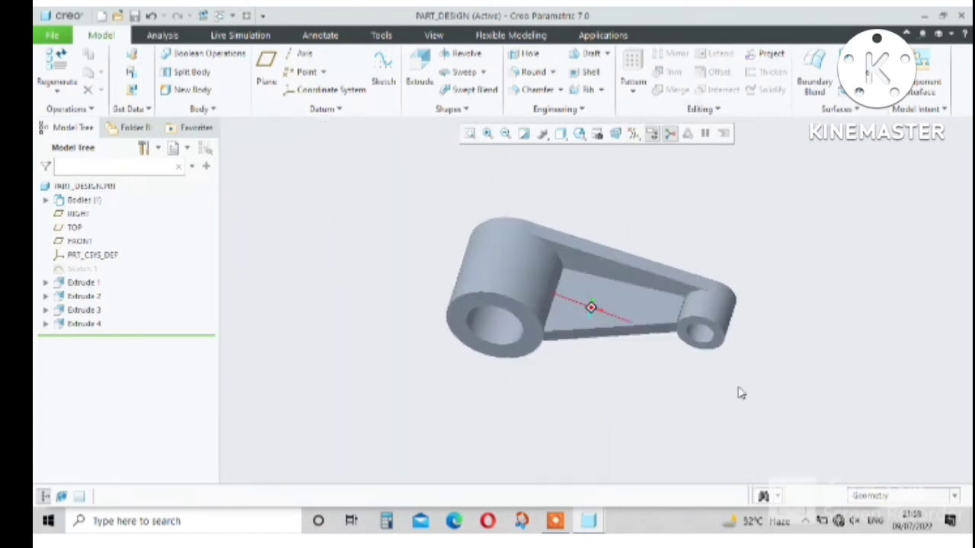
Step: Select the whole part and apply the yellow appearance to it
left_click(434, 35)
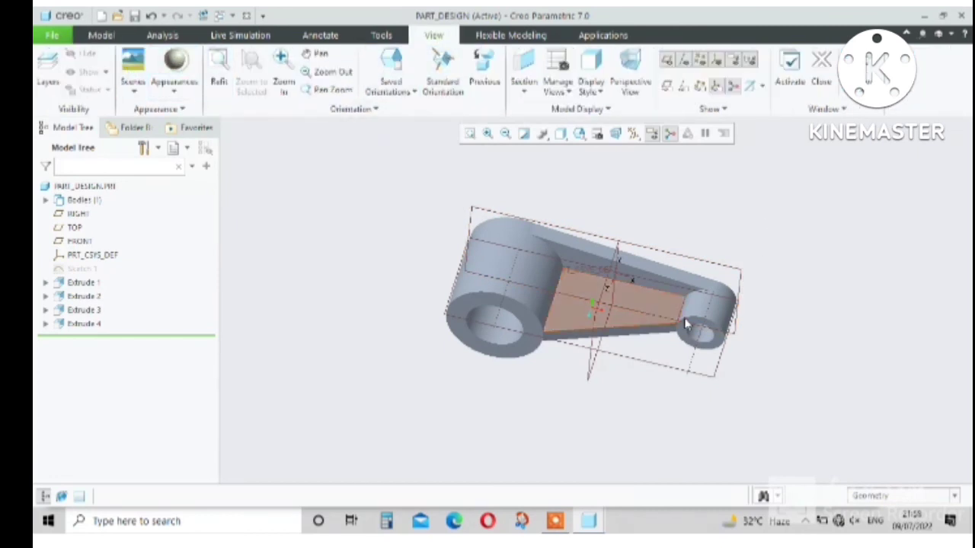
left_click_drag(653, 284, 374, 396)
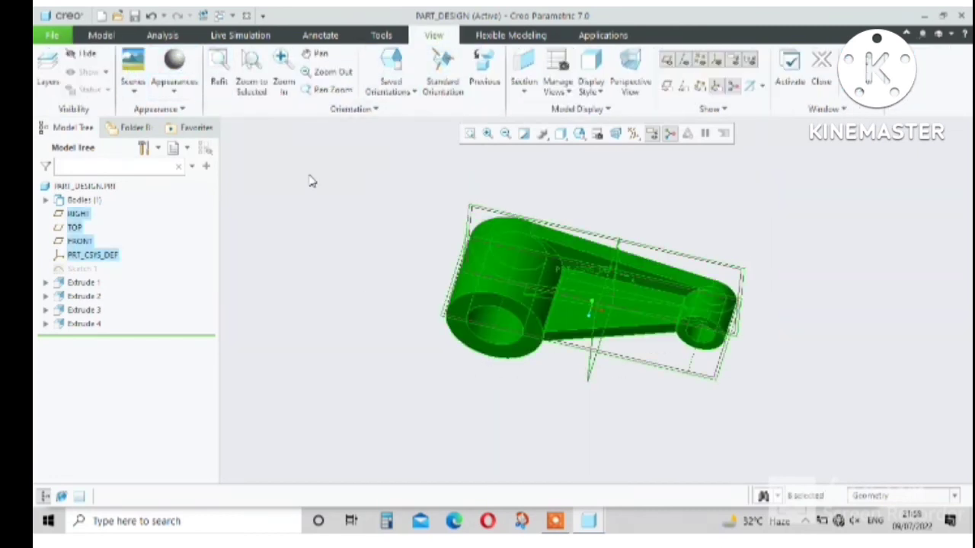
left_click(174, 89)
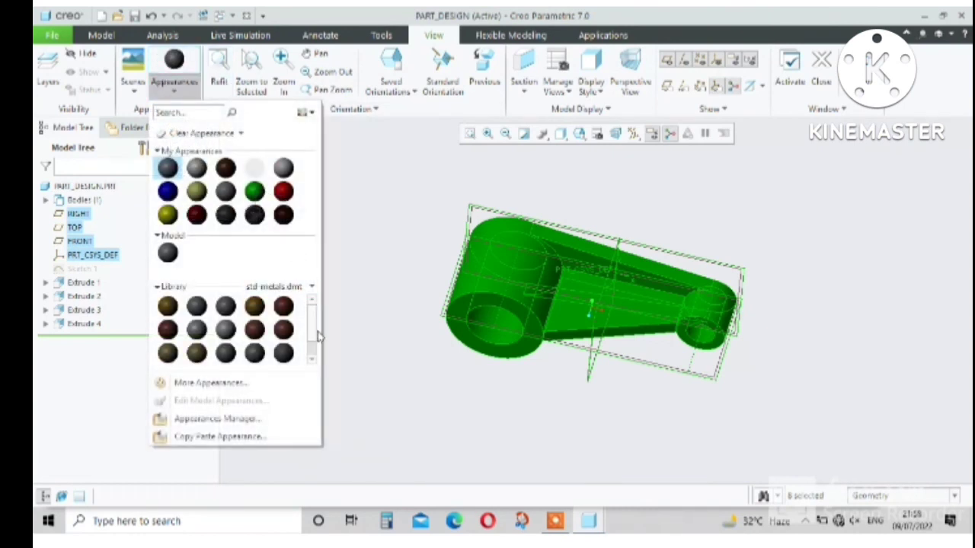
left_click(168, 217)
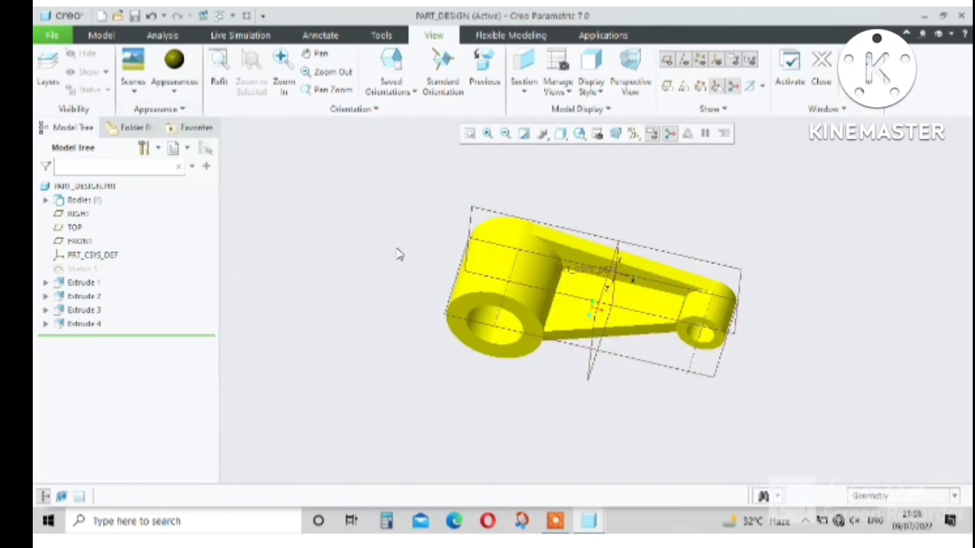
Step: Set the model's display style to Shading With Edges
middle_click_drag(398, 254, 576, 147)
left_click(561, 134)
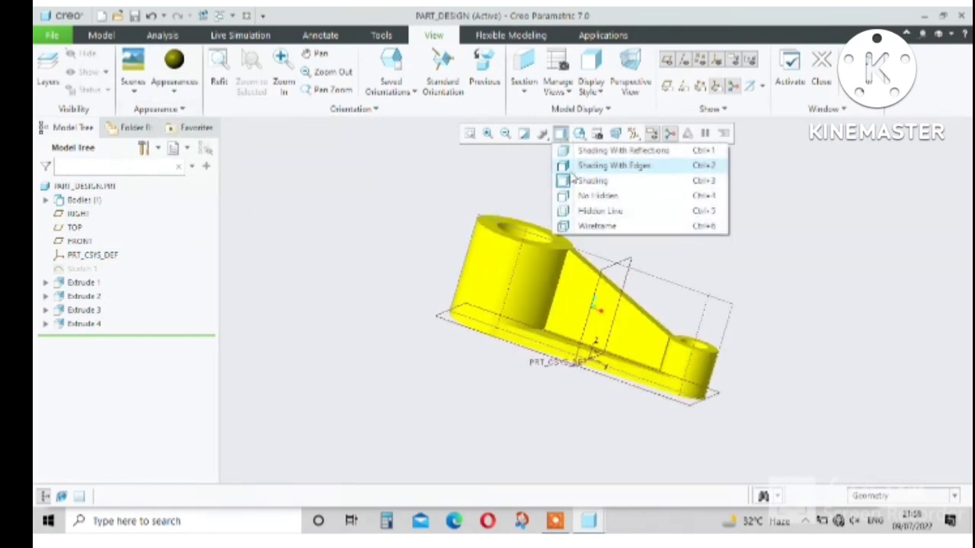
left_click(573, 166)
scroll(579, 251, "down", 2)
scroll(579, 252, "up", 2)
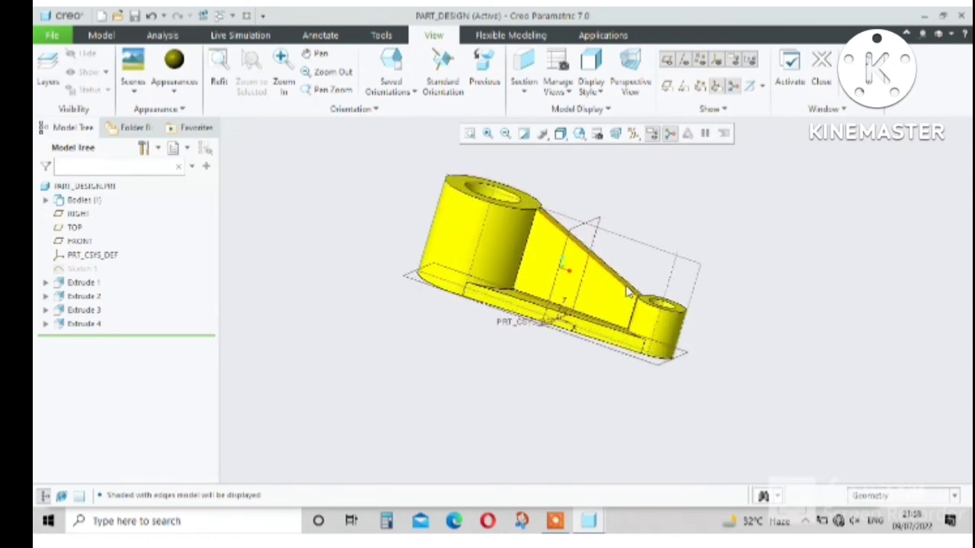
mouse_move(579, 251)
middle_mouse_down()
mouse_move(636, 271)
mouse_move(664, 208)
middle_mouse_up()
middle_click_drag(676, 165, 697, 460)
left_click(559, 525)
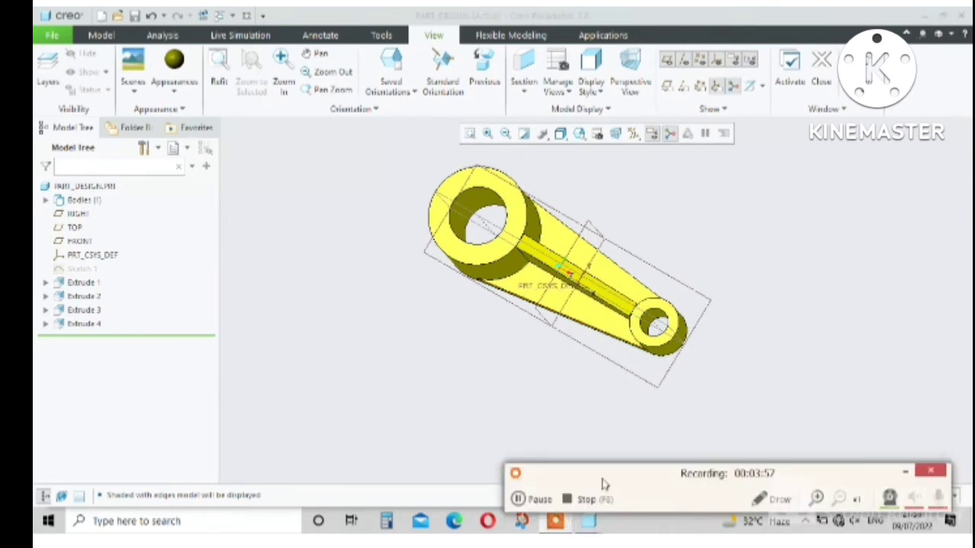